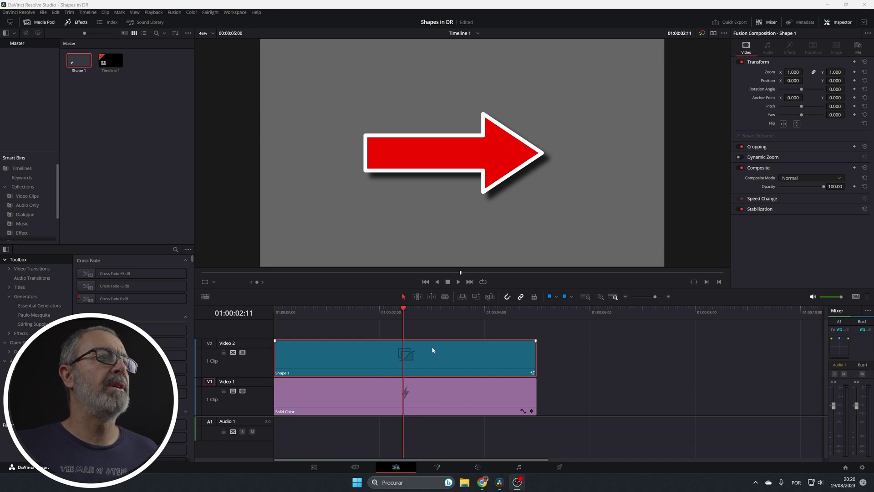
Step: Replay the existing arrow animation from the start, then stop playback
key("Home")
key("space")
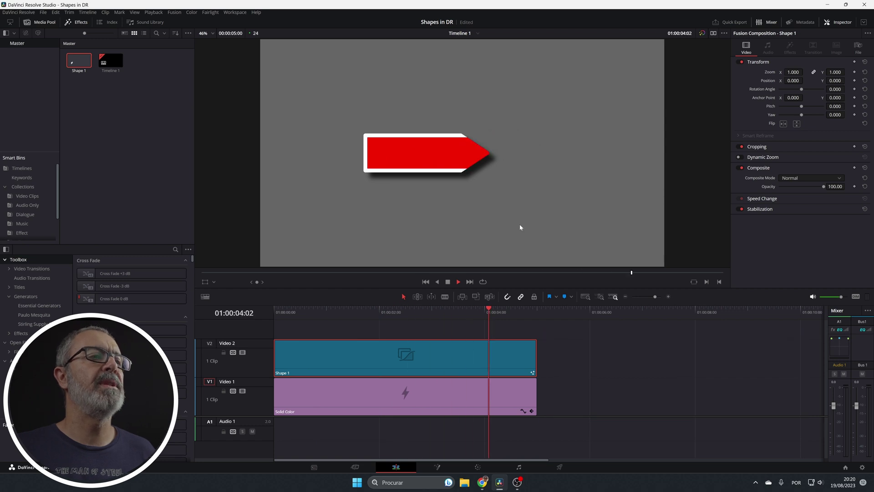
left_click(541, 312)
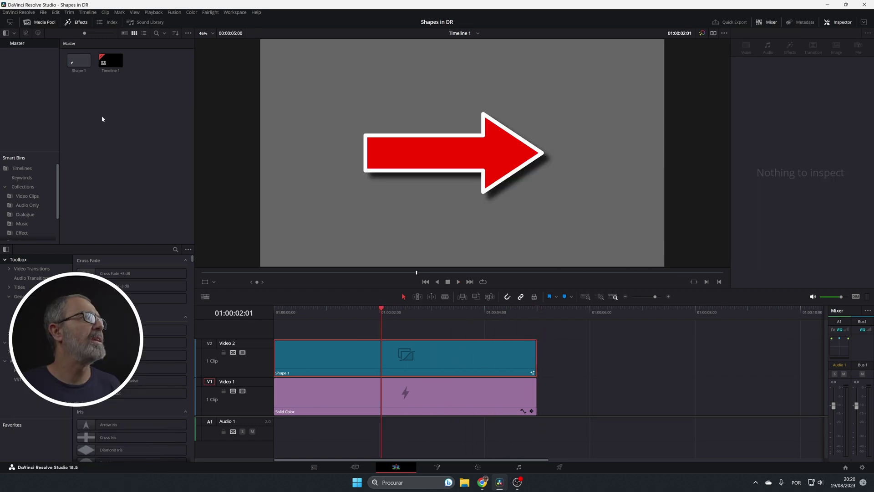
Step: Create a new Fusion Composition clip in the Media Pool named Arrow
right_click(102, 119)
left_click(138, 147)
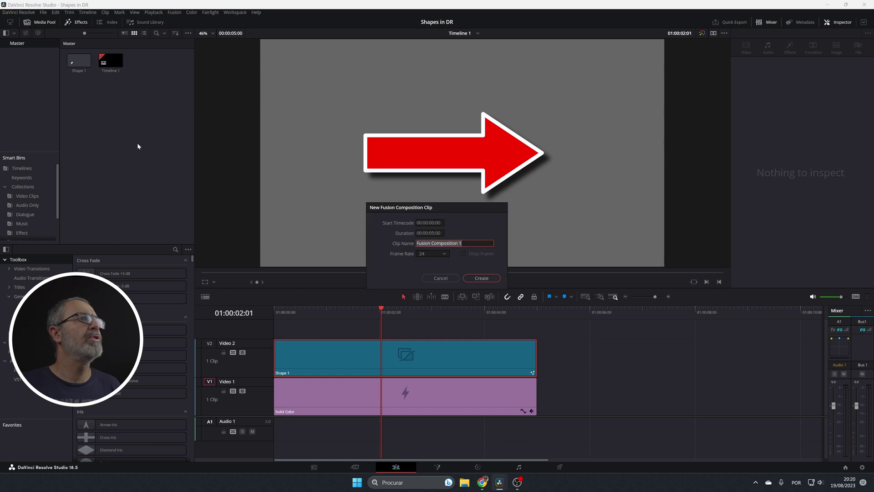
type("Arrow")
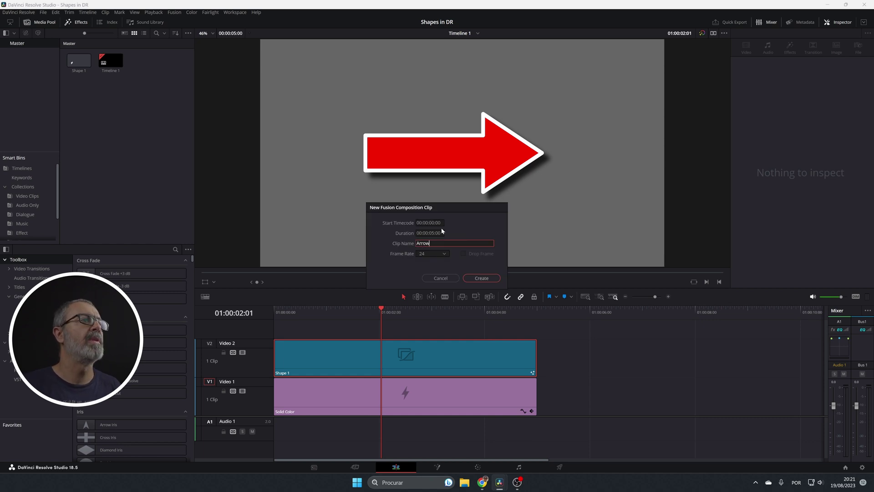
key("Return")
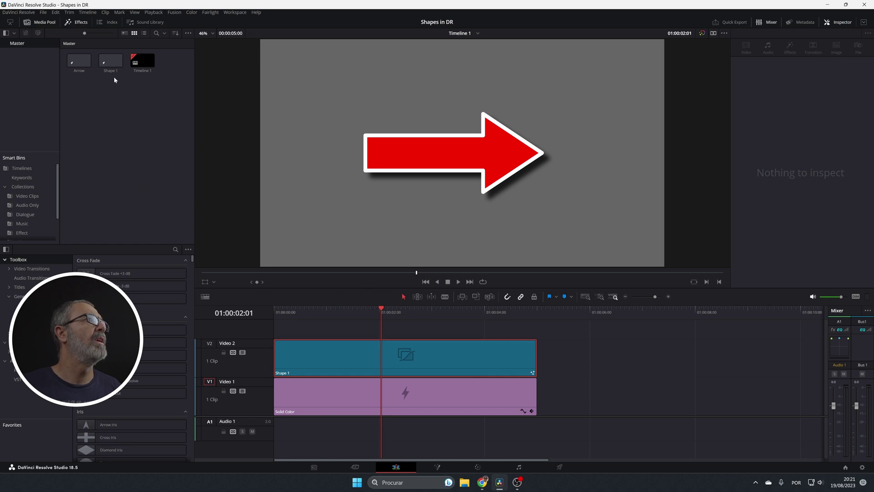
Step: Open Arrow in Fusion and add a Background node feeding MediaOut1
double_click(79, 60)
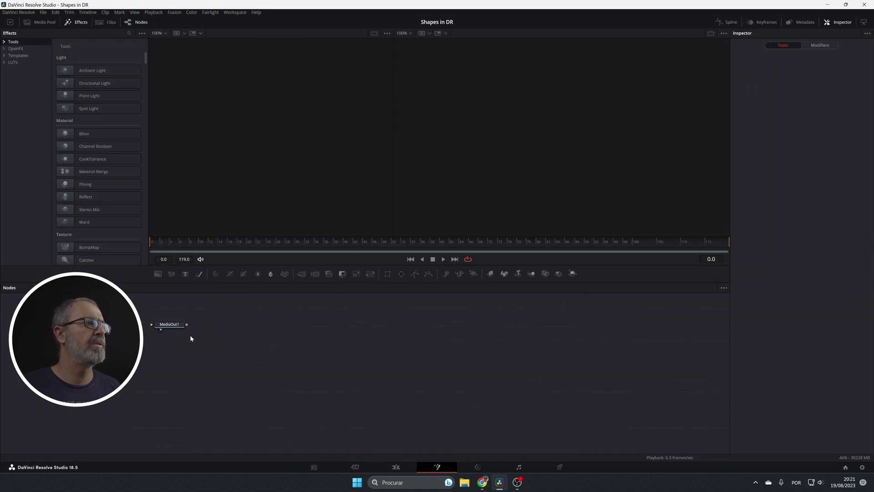
left_click_drag(169, 324, 547, 431)
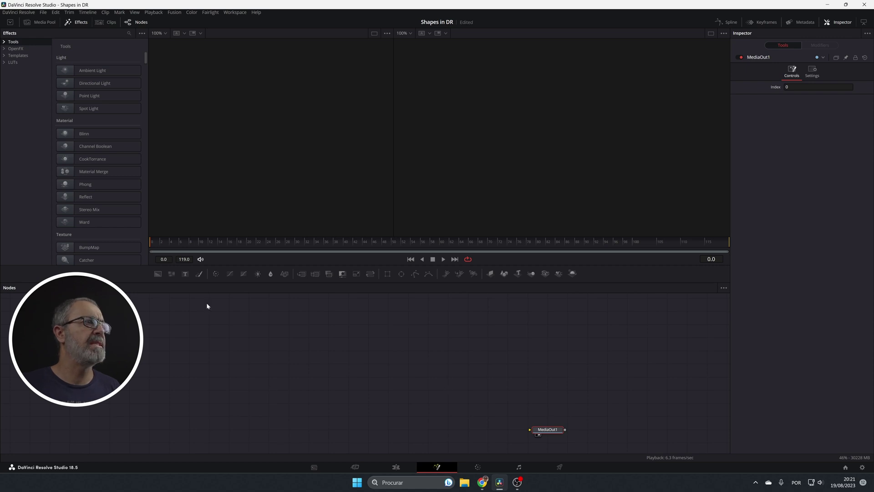
left_click_drag(158, 273, 540, 432)
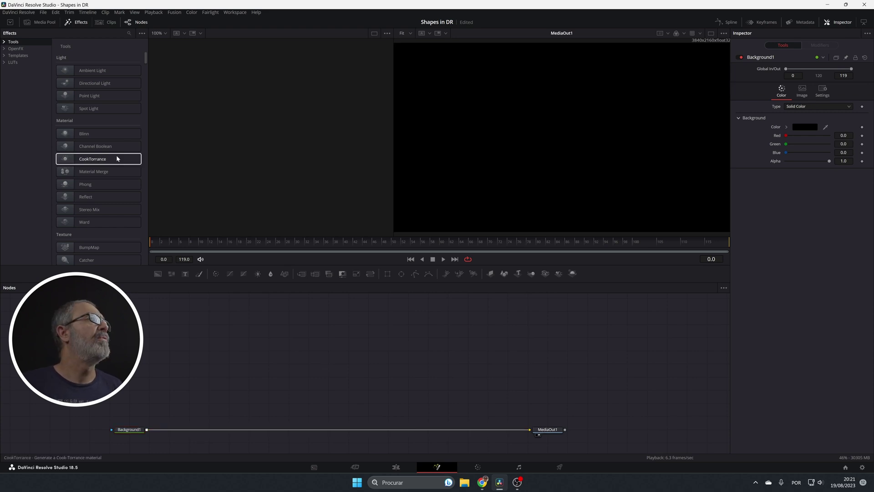
Step: Add sRectangle, sNGon, sBoolean and sRender nodes, wiring rectangle and NGon into sBoolean1
left_click(5, 42)
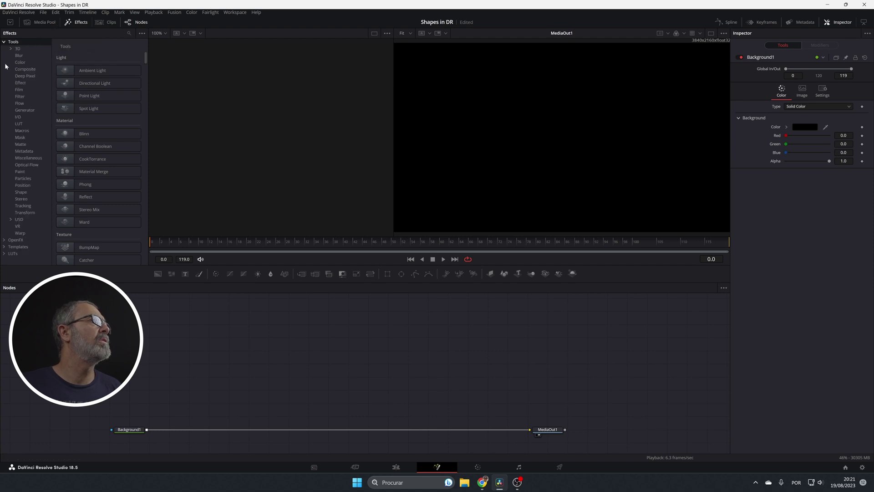
left_click(21, 192)
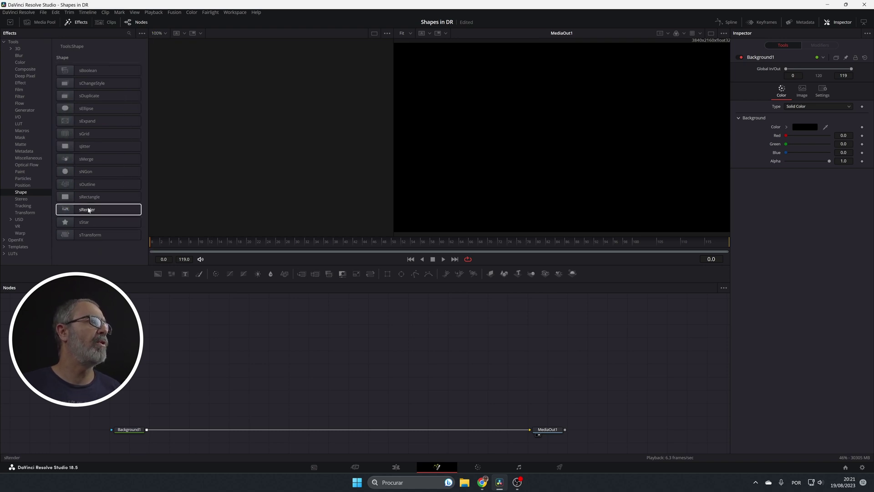
left_click_drag(93, 198, 156, 351)
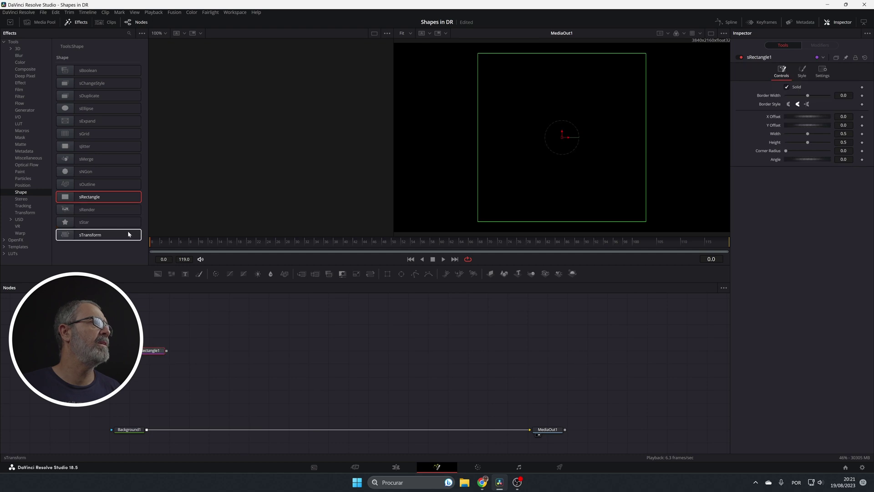
left_click_drag(89, 172, 188, 332)
left_click_drag(91, 70, 209, 351)
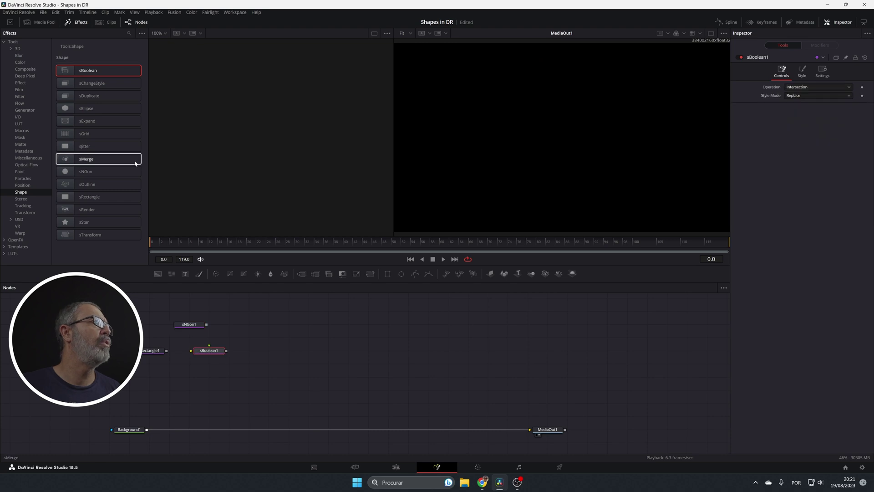
left_click_drag(132, 208, 395, 351)
left_click_drag(167, 351, 183, 354)
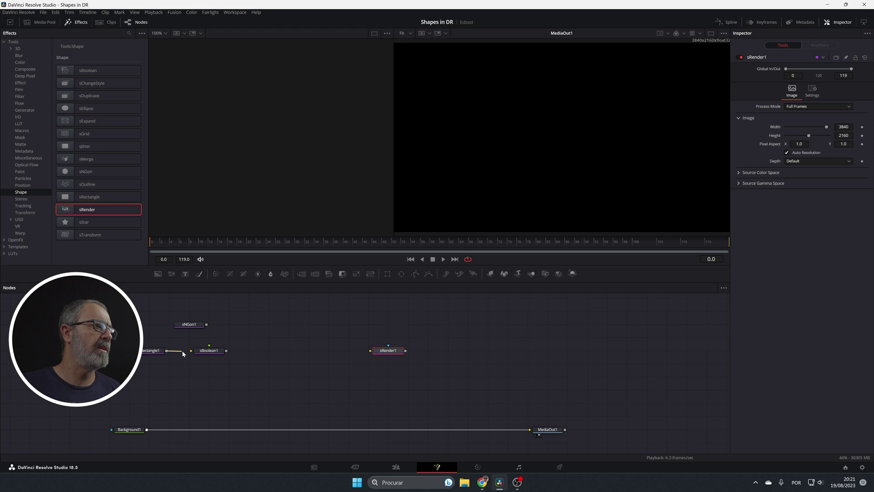
left_click_drag(205, 324, 387, 354)
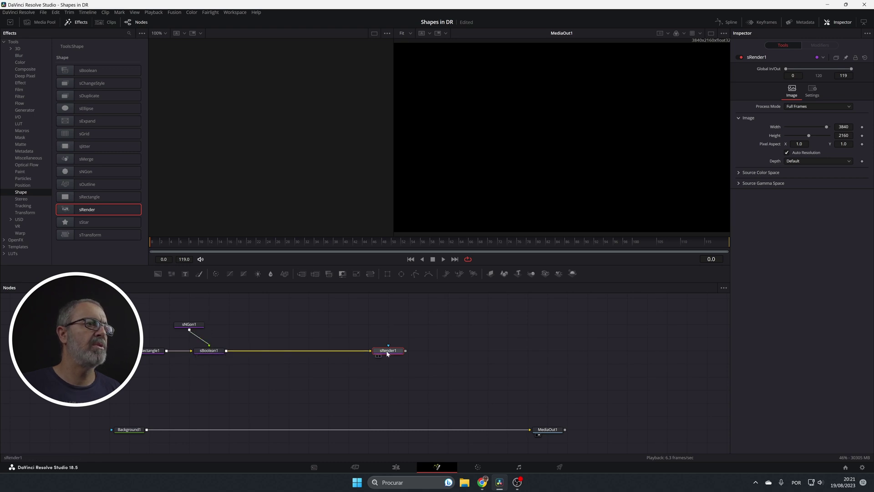
Step: View sRender1 and set sBoolean1's operation to Union
key("1")
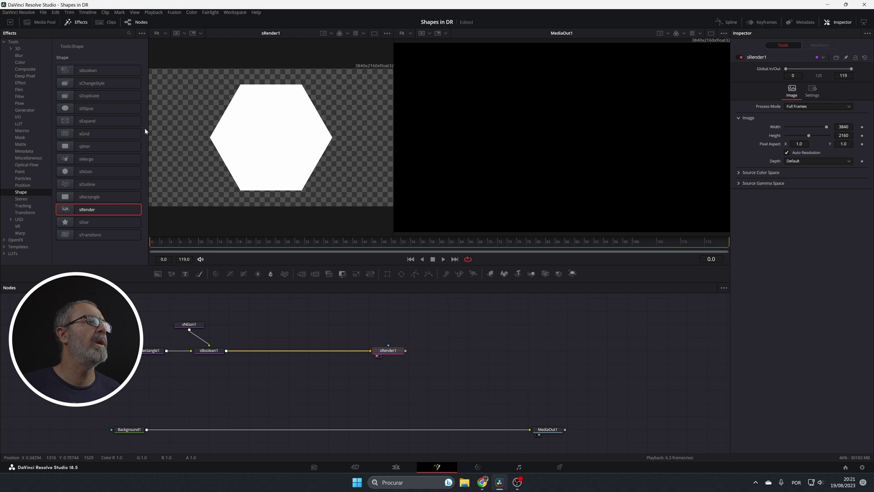
left_click_drag(189, 324, 209, 324)
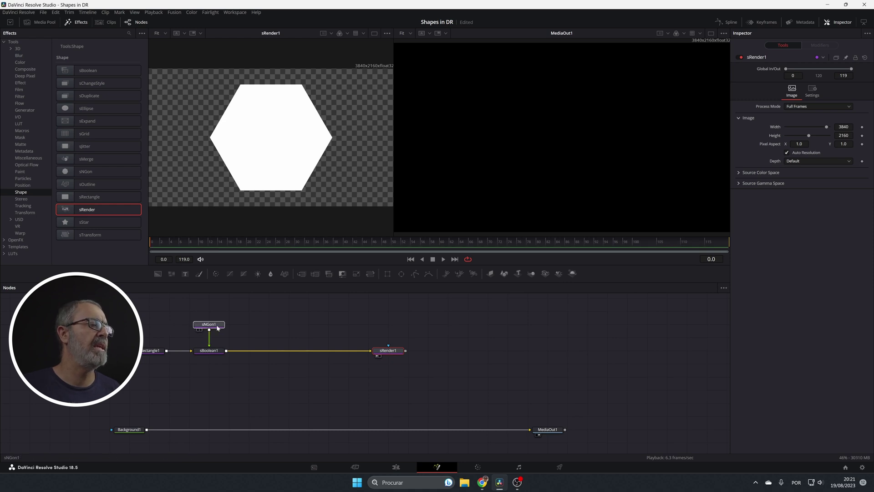
left_click(212, 350)
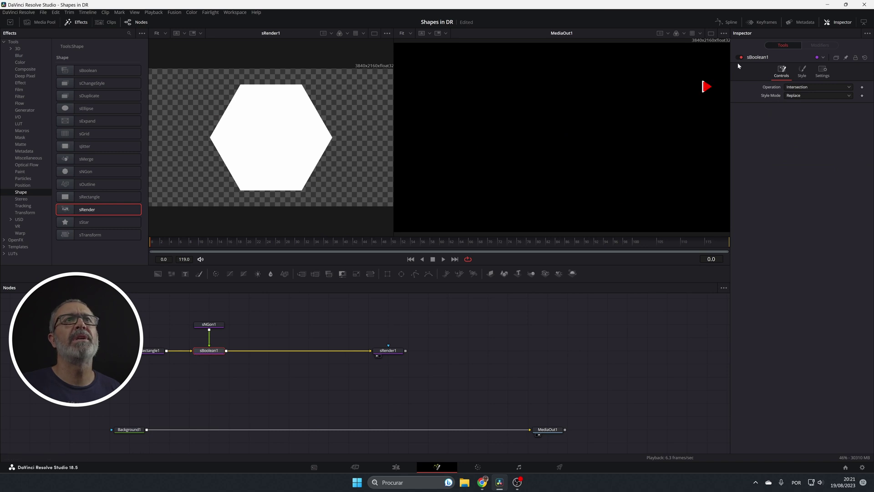
left_click(797, 89)
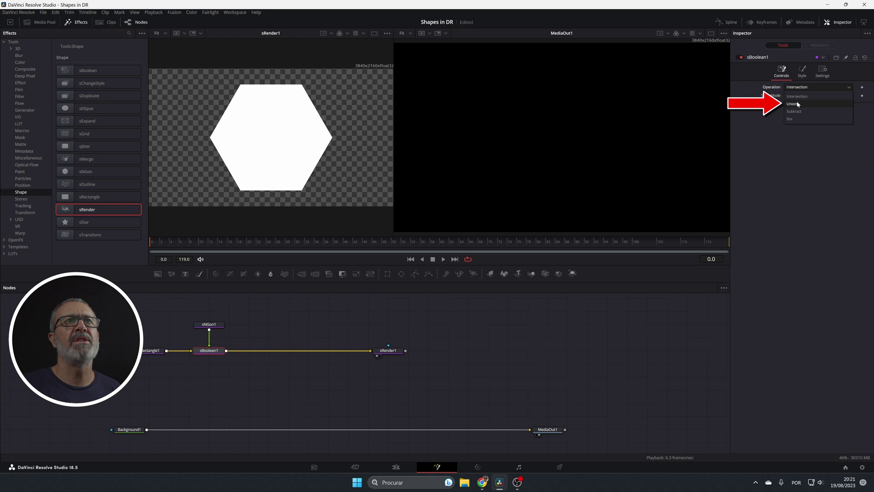
left_click(798, 104)
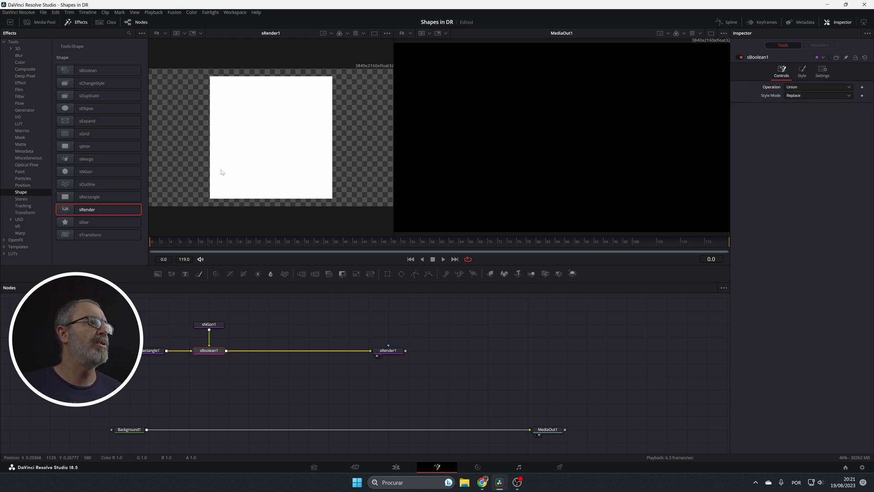
Step: Give sRectangle1 a height of 0.126 and an X offset of -0.154
left_click(150, 352)
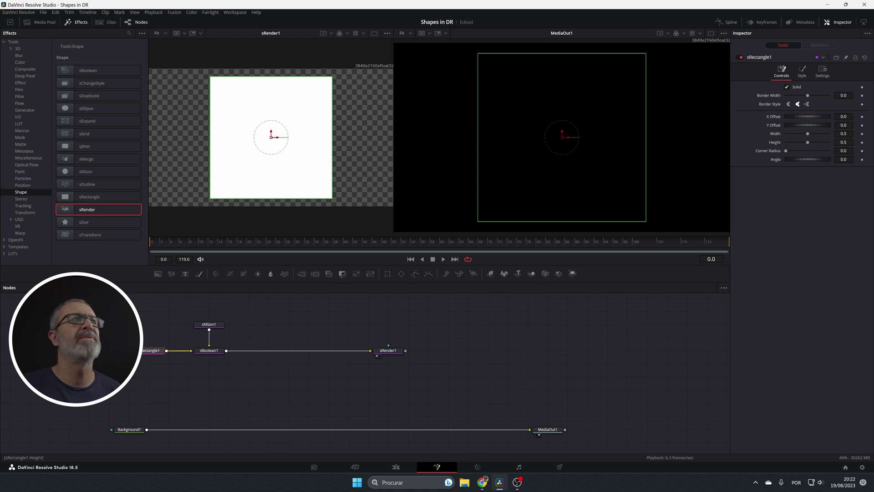
left_click_drag(808, 142, 791, 142)
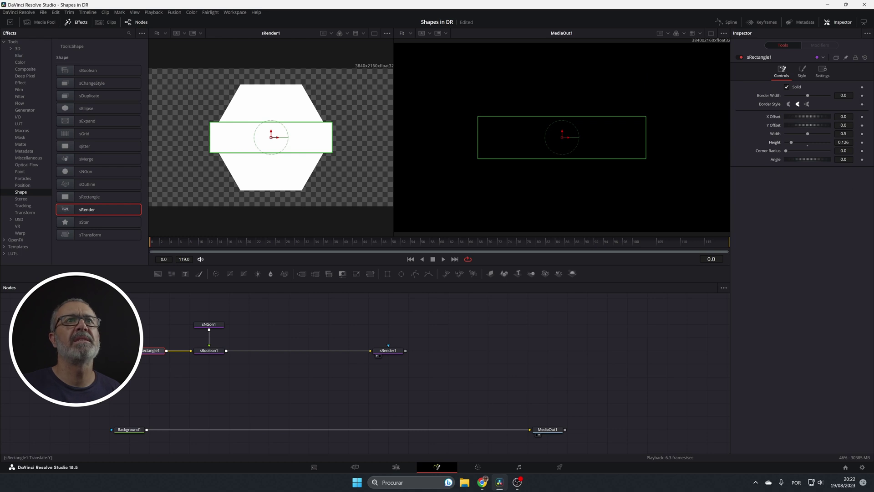
left_click_drag(835, 118, 813, 118)
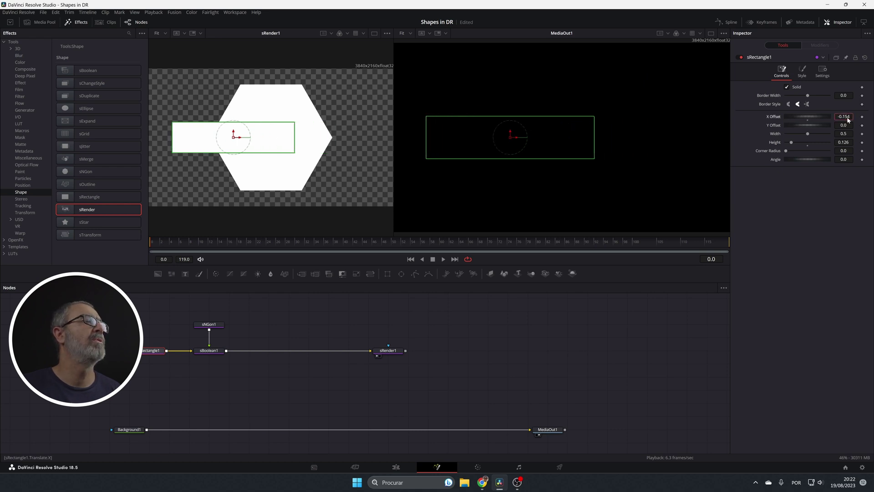
Step: Make sNGon1 a 3-sided triangle, 0.3 wide and 0.3 tall, offset 0.133 to the right
left_click(217, 326)
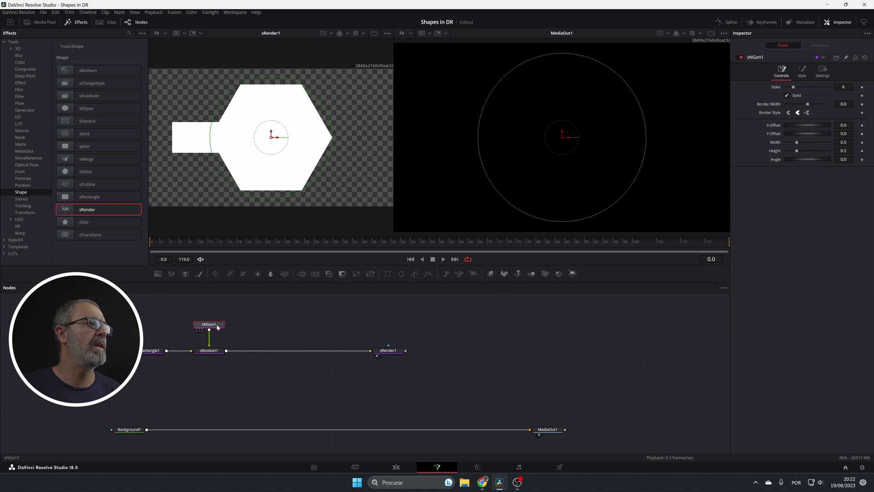
left_click(844, 86)
type("3")
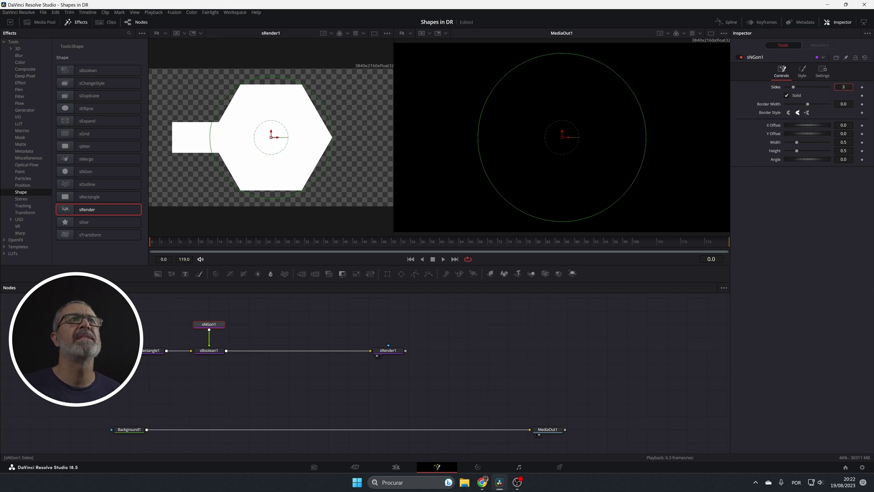
key("Tab")
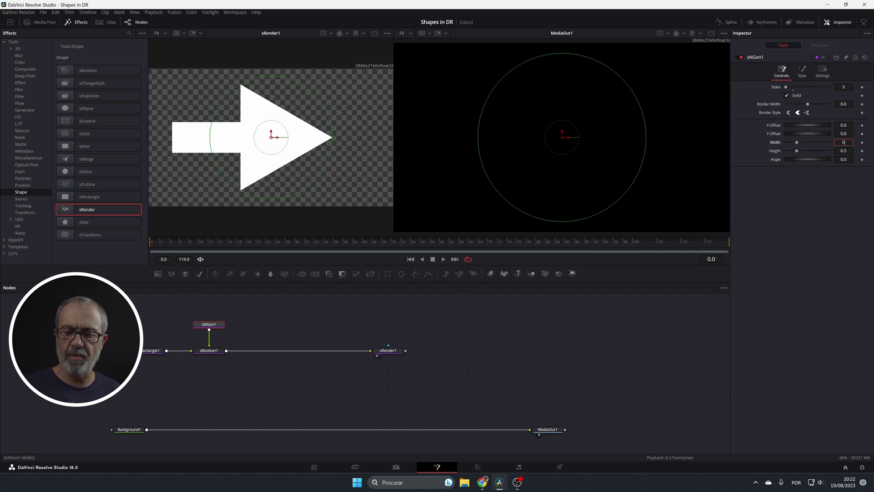
key("Tab")
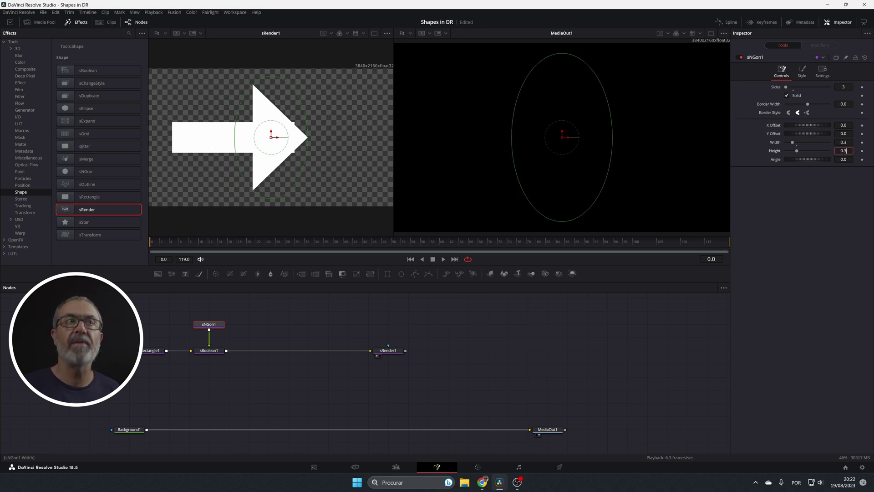
key("Tab")
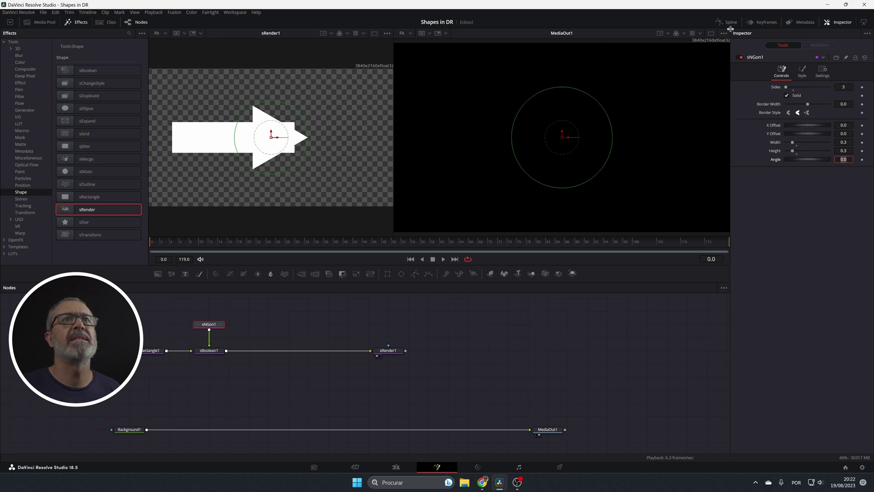
left_click_drag(808, 125, 820, 124)
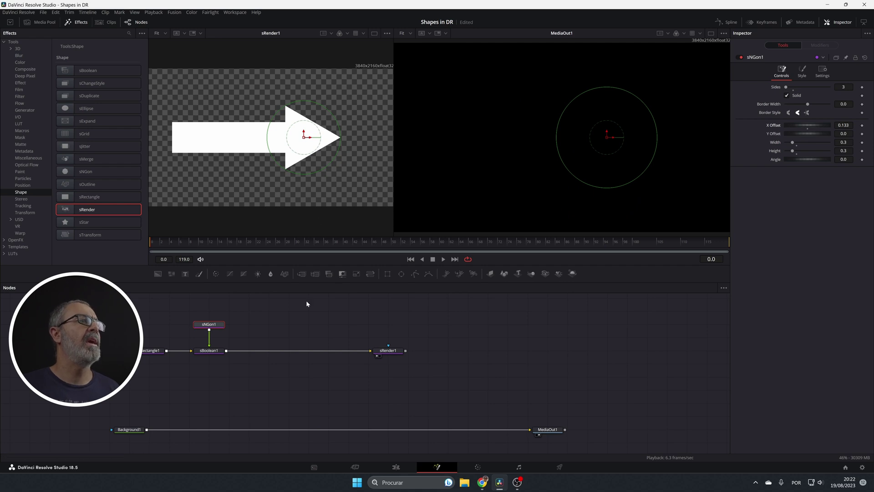
left_click(303, 334)
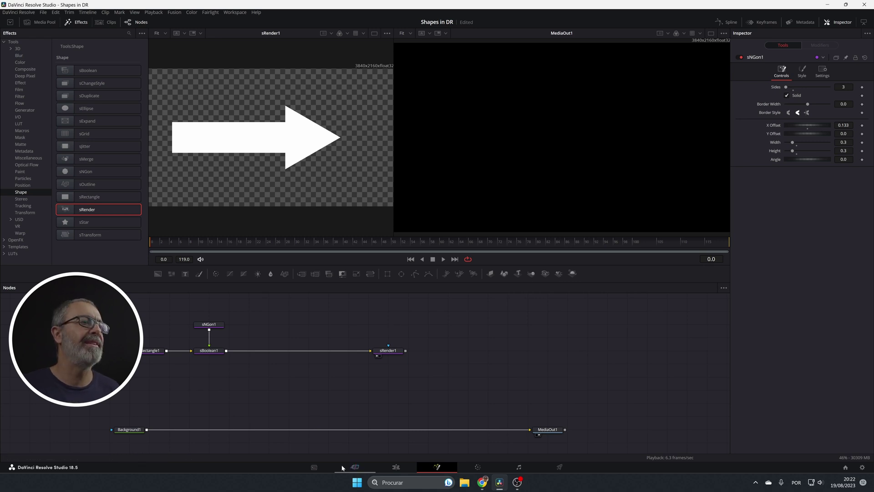
Step: Merge the rendered arrow over Background1 and add sOutline and sChangeStyle nodes
left_click_drag(405, 350, 146, 431)
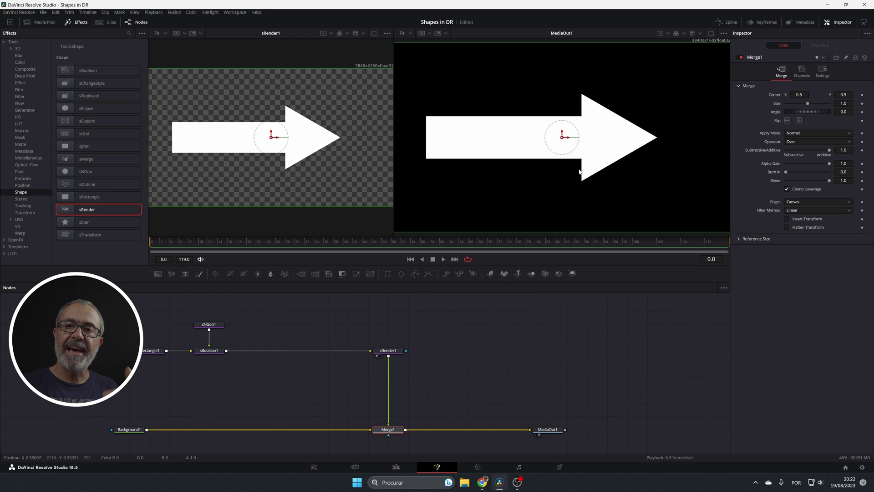
left_click(299, 334)
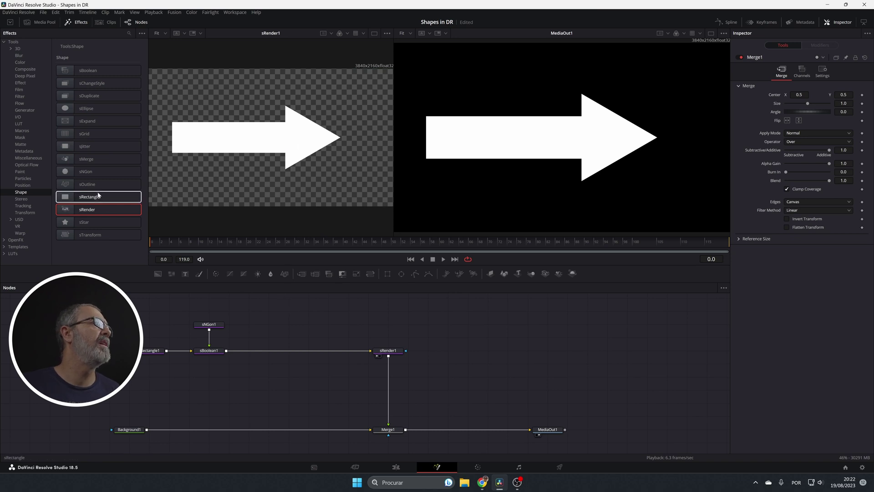
left_click_drag(98, 184, 274, 380)
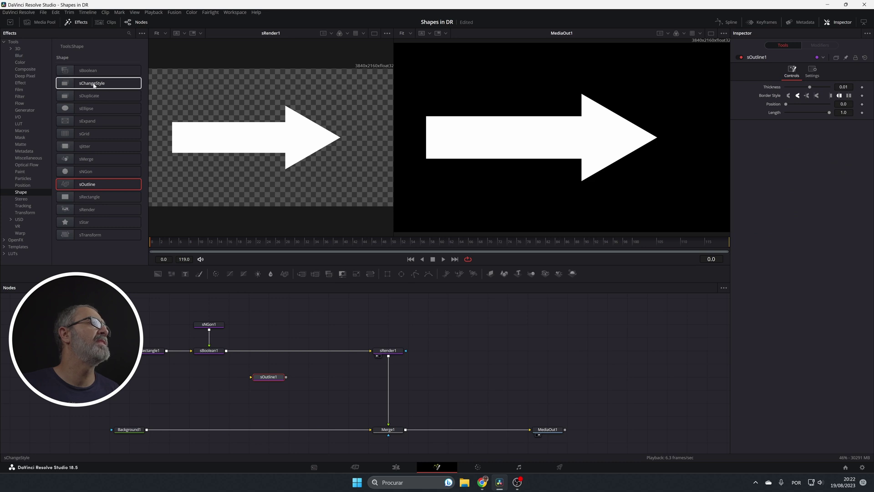
left_click_drag(94, 85, 222, 377)
Step: Add sMerge1 and wire sBoolean1 through sChangeStyle1 into sOutline1
left_click_drag(100, 163, 306, 352)
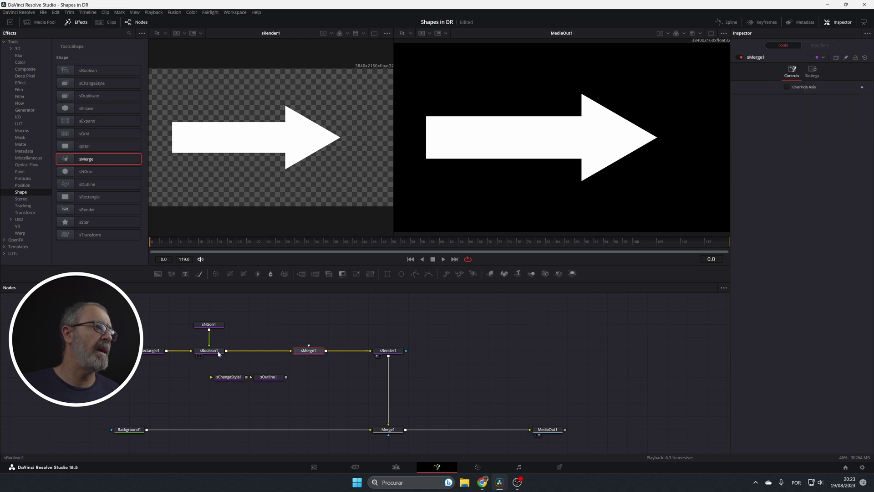
left_click_drag(226, 351, 213, 380)
left_click_drag(246, 377, 306, 354)
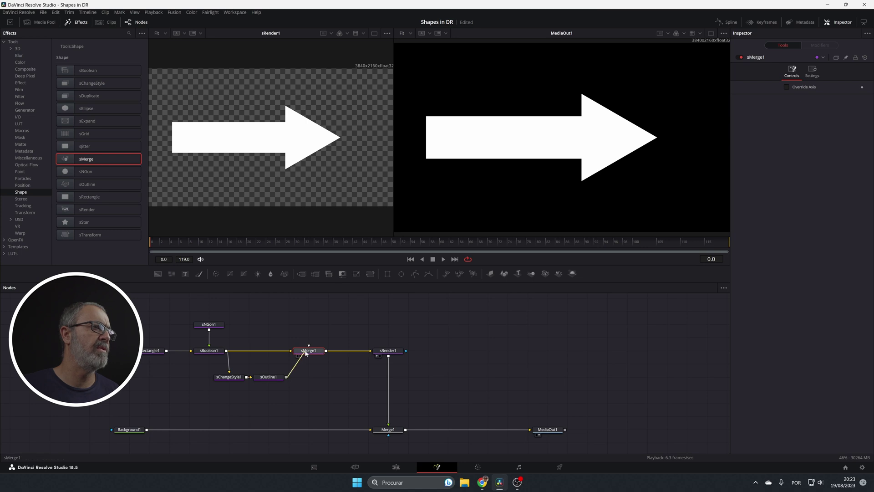
left_click(209, 354)
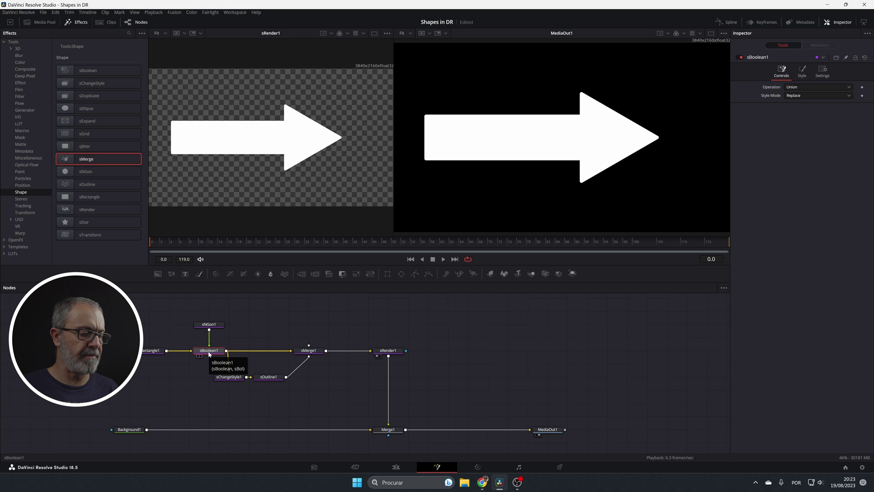
Step: Rename sBoolean1 to ArrowColor
key("F2")
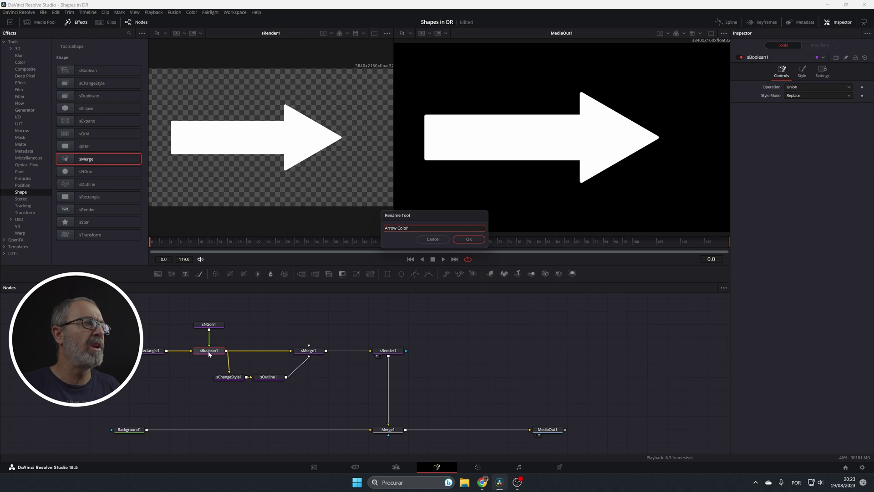
key("Return")
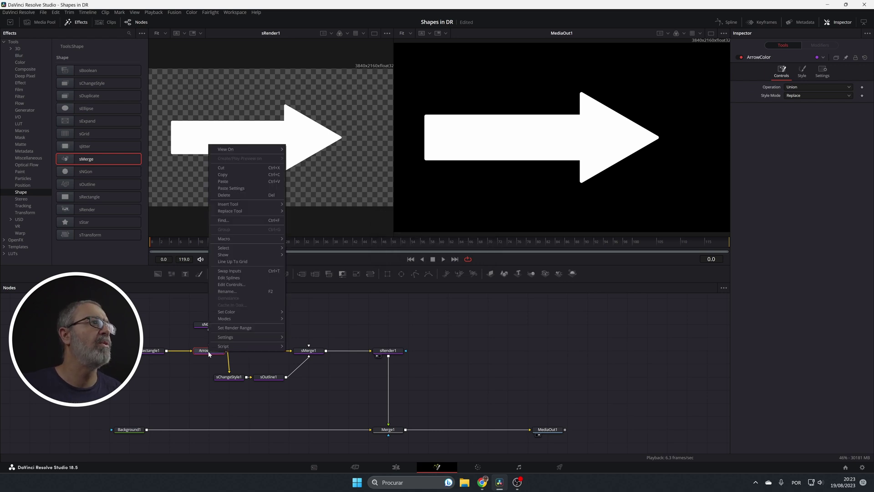
key("Escape")
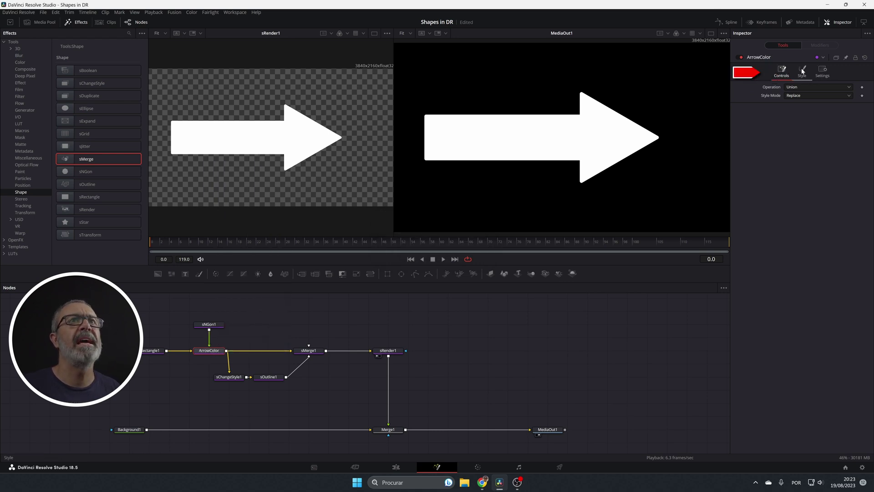
Step: Set ArrowColor's fill colour to pure red (#ff0000)
left_click(803, 71)
left_click(805, 87)
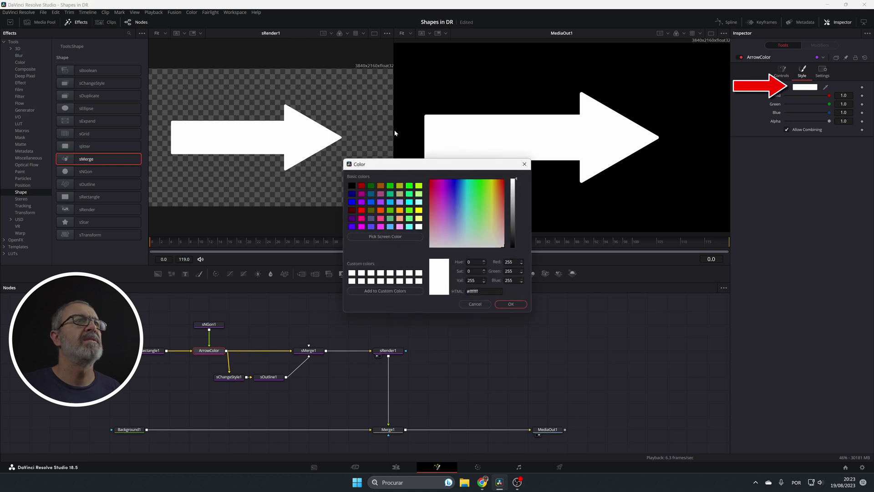
left_click(503, 181)
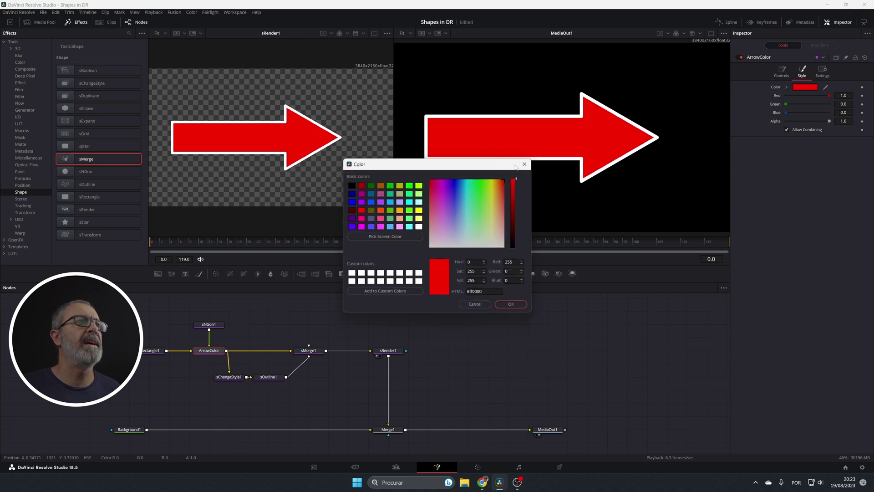
left_click(510, 303)
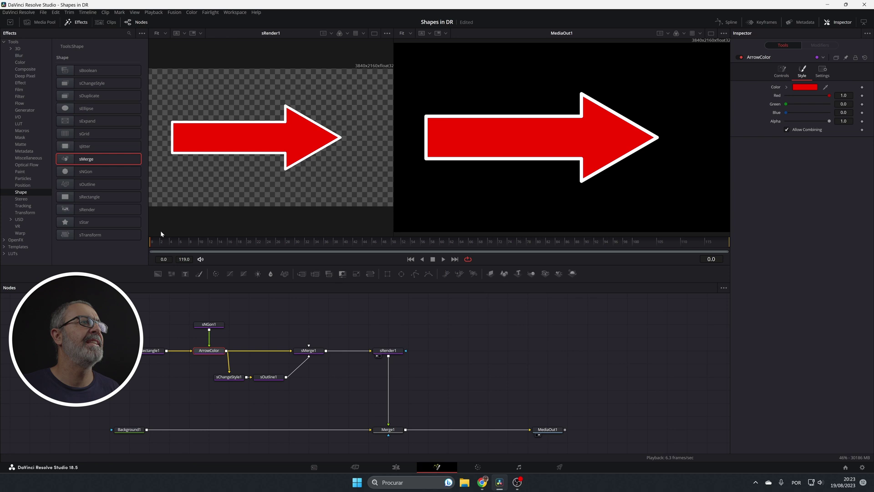
Step: Rename sChangeStyle1 to OutlineColor
left_click(232, 378)
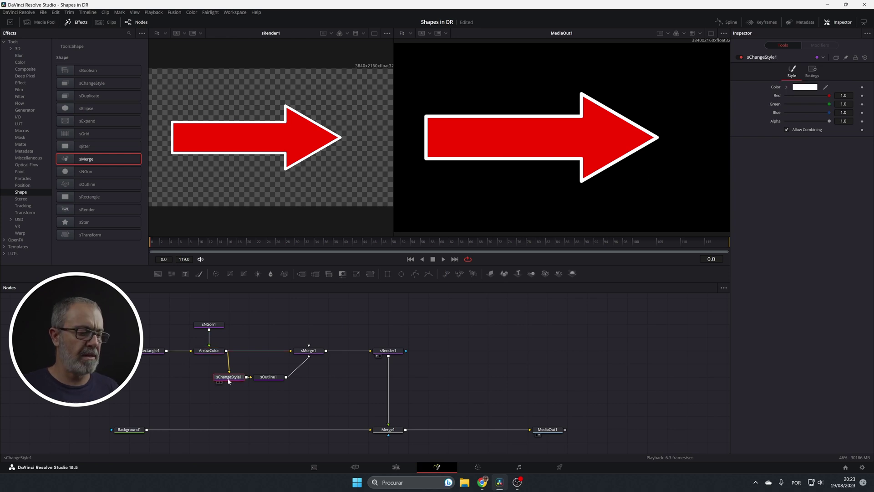
key("F2")
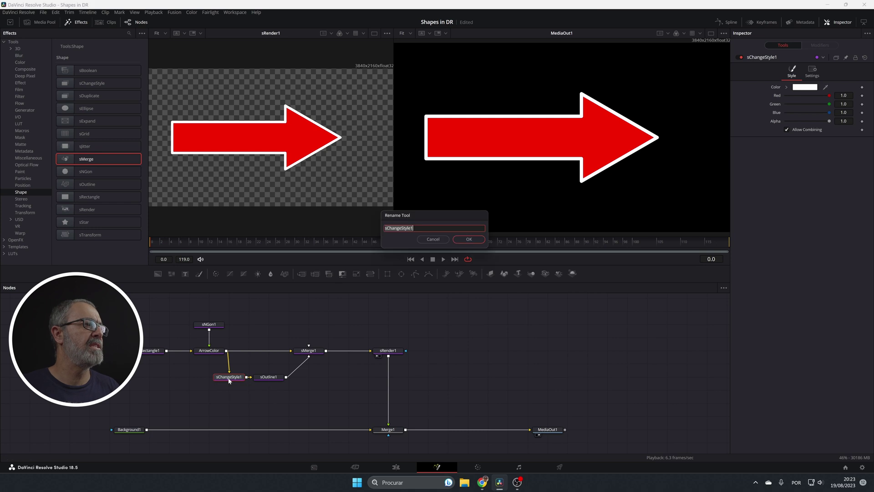
type("Out")
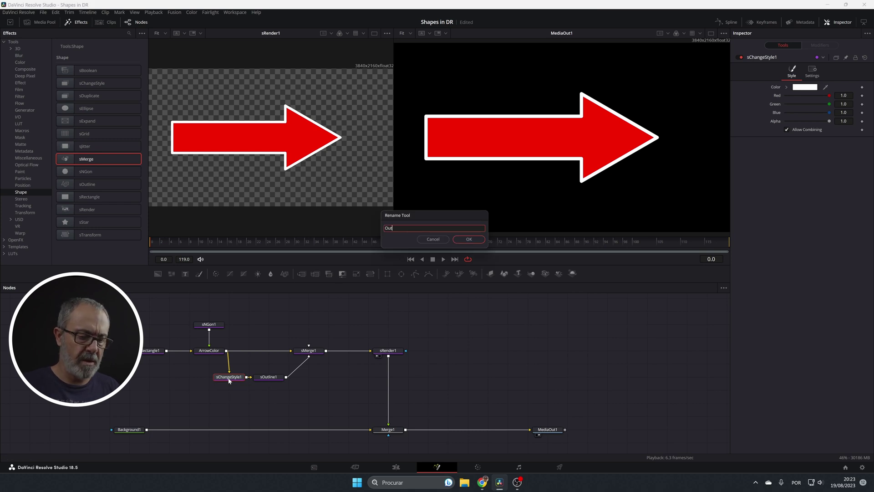
type("lineColor")
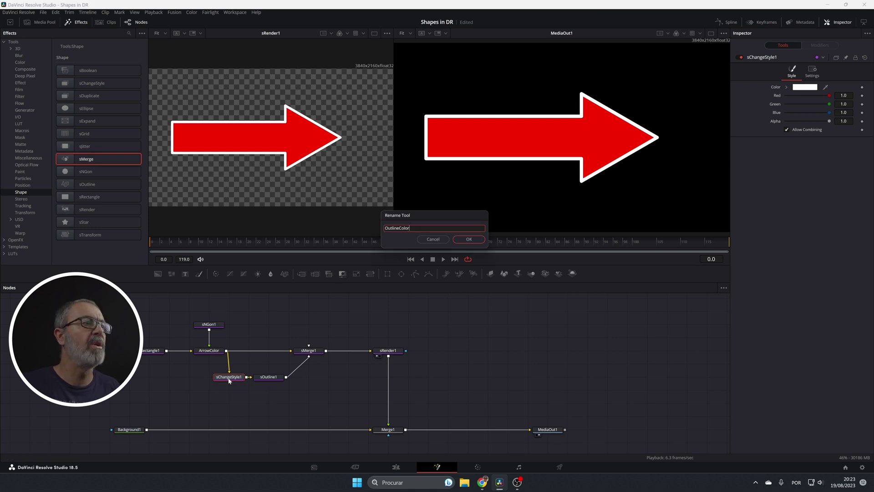
key("Return")
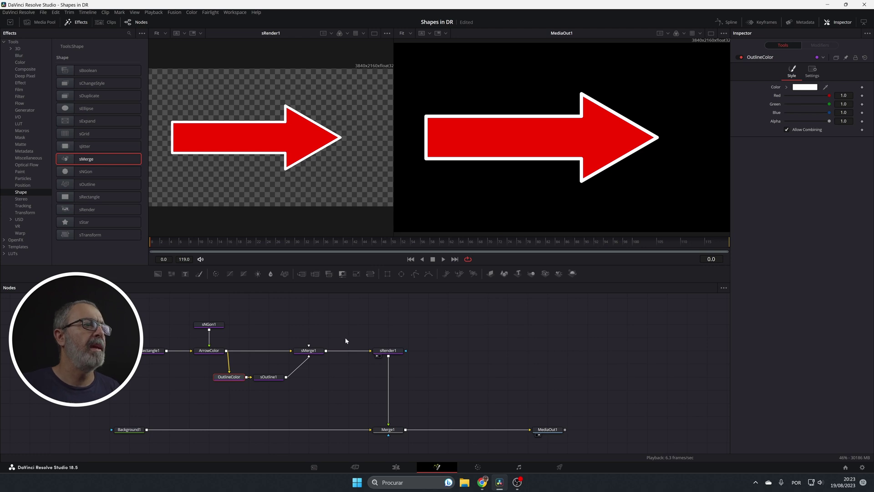
Step: Move sMerge1 above sOutline1 and reposition the six arrow nodes
left_click_drag(318, 350, 279, 356)
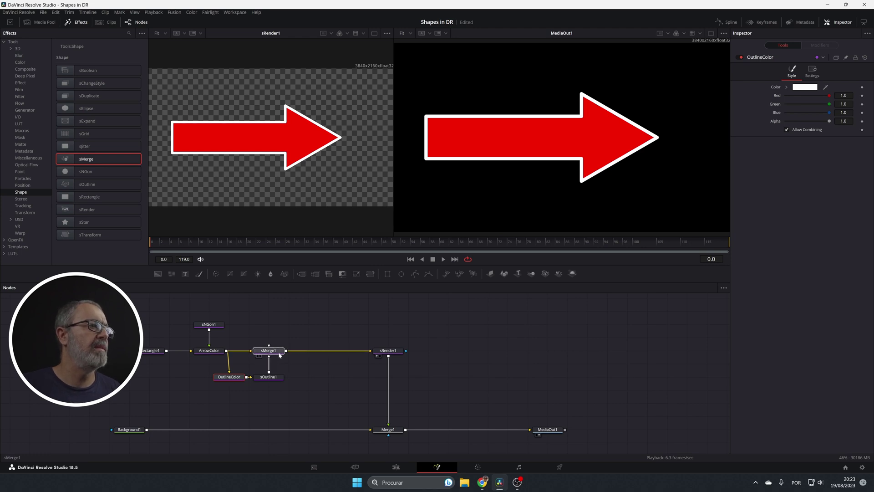
left_click_drag(134, 308, 293, 387)
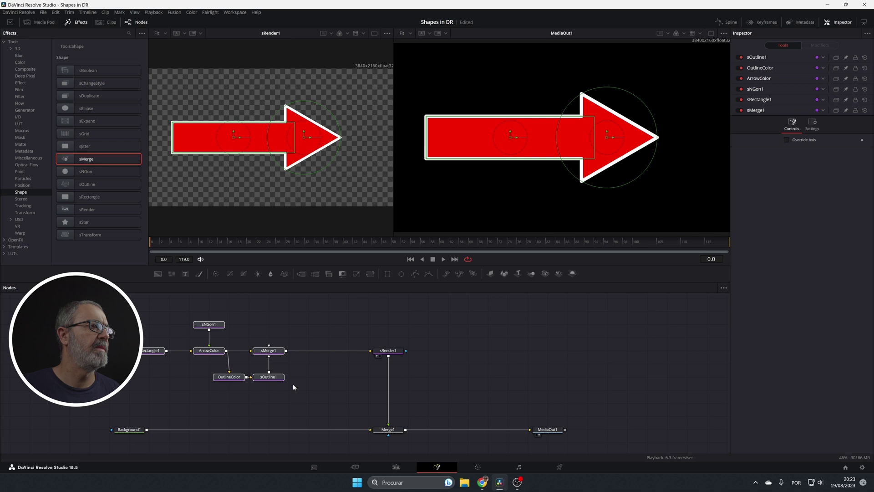
mouse_move(274, 359)
left_mouse_down()
mouse_move(332, 358)
mouse_move(274, 359)
left_mouse_up()
Step: Insert a Transform1 node between sRender1 and Merge1, then scrub its Center X to test sliding the arrow
left_click(329, 379)
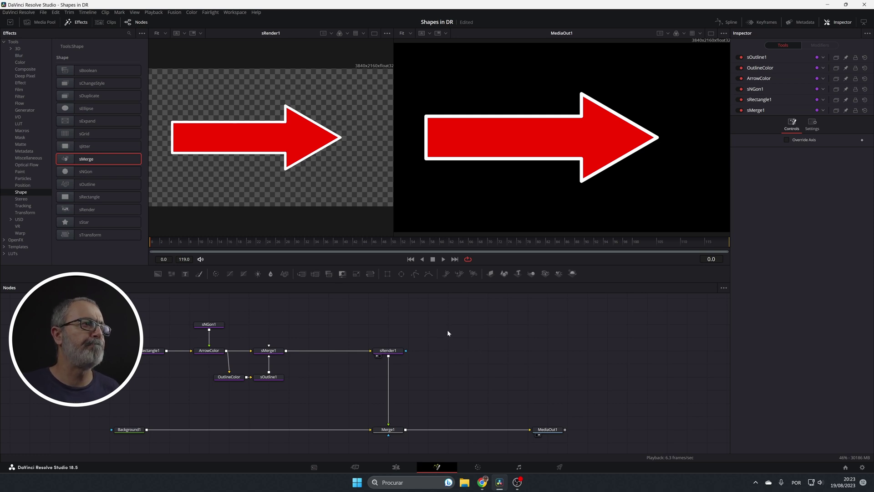
left_click_drag(368, 274, 429, 390)
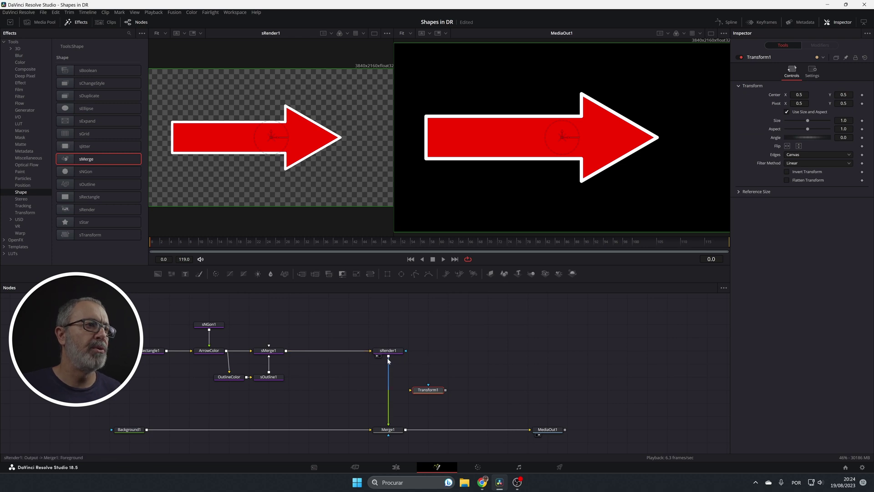
left_click_drag(389, 357, 416, 393)
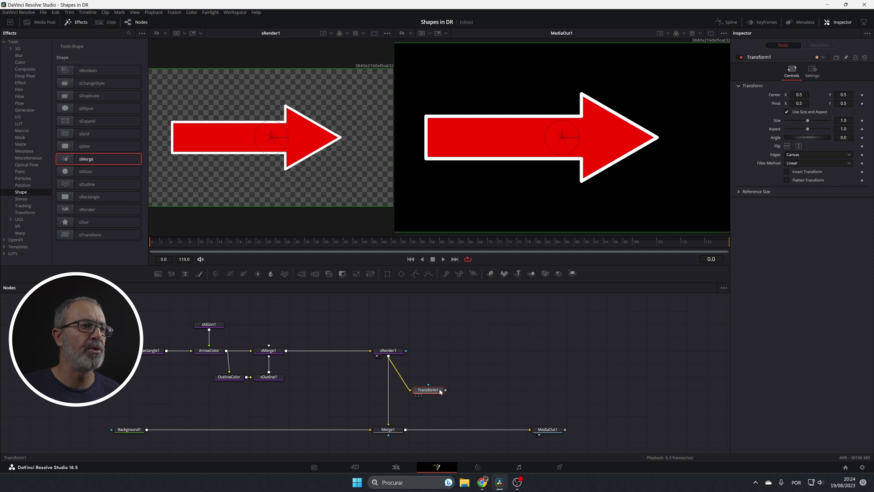
left_click_drag(445, 391, 388, 435)
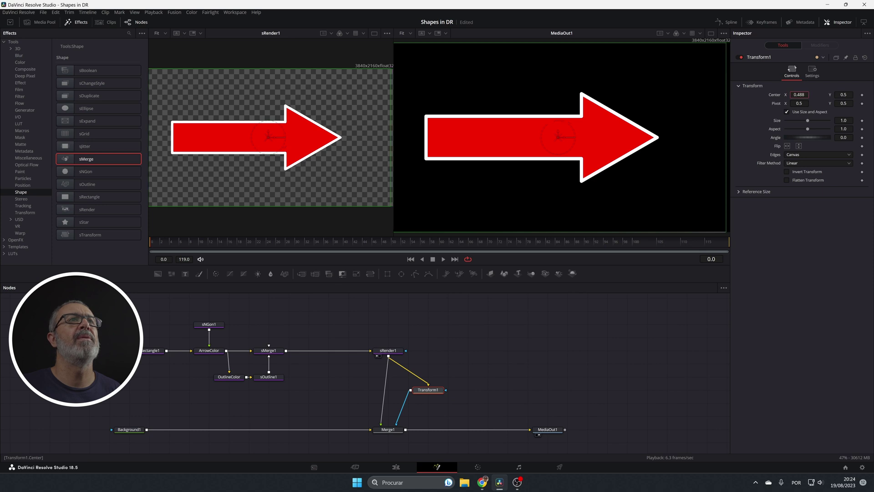
mouse_move(800, 94)
left_mouse_down()
mouse_move(751, 94)
mouse_move(798, 94)
left_mouse_up()
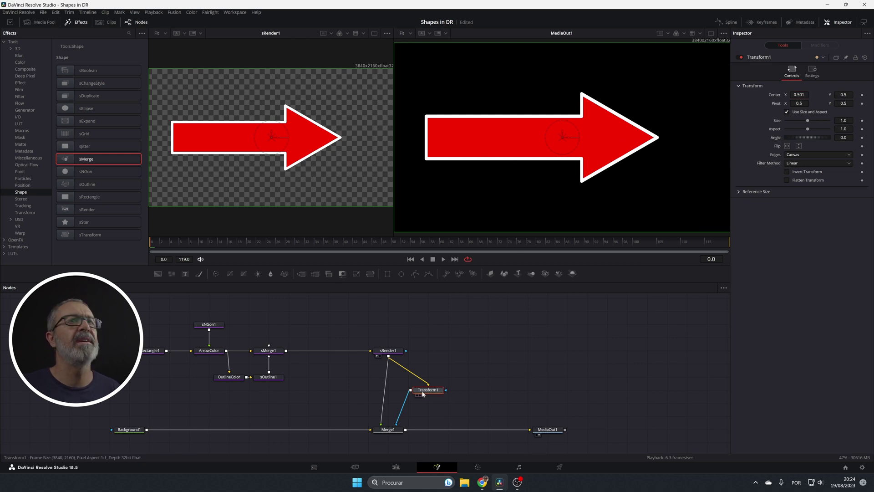
Step: Reset Transform1's Center to 0.5 and drive it with a Vector modifier, Distance -0.05
double_click(777, 96)
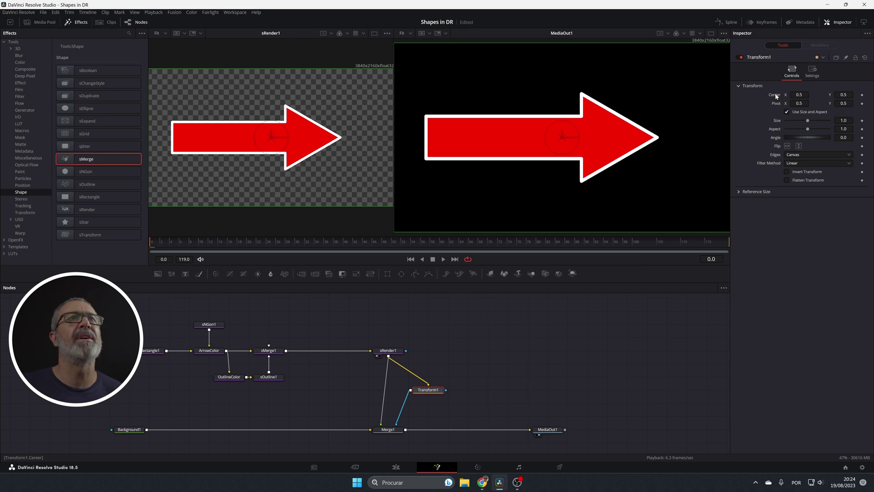
right_click(777, 97)
mouse_move(798, 124)
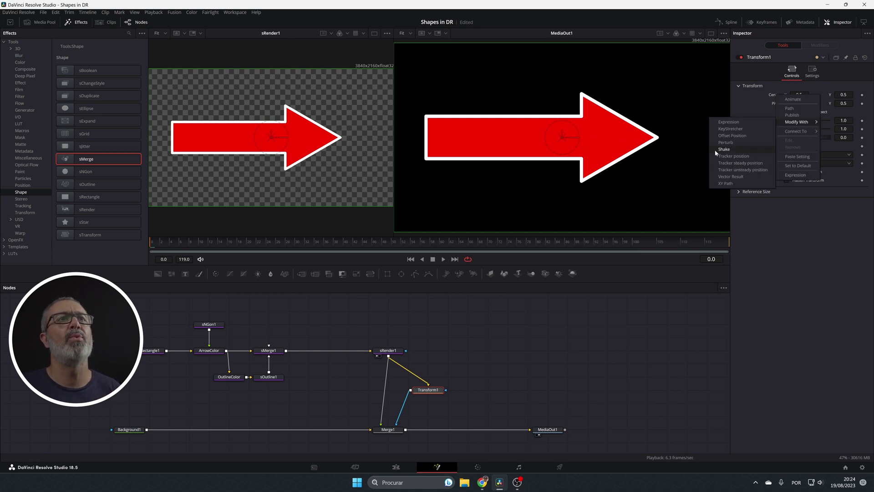
left_click(738, 174)
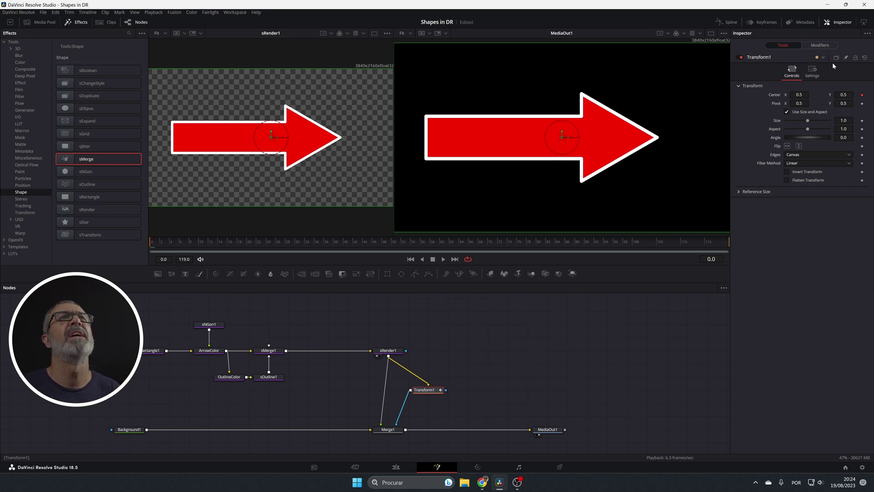
left_click(819, 45)
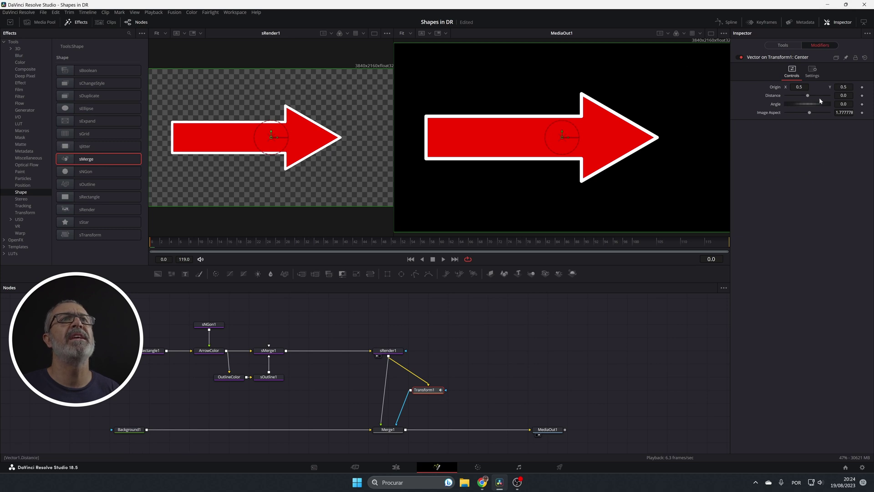
mouse_move(796, 97)
left_mouse_down()
mouse_move(806, 102)
mouse_move(789, 101)
mouse_move(806, 102)
left_mouse_up()
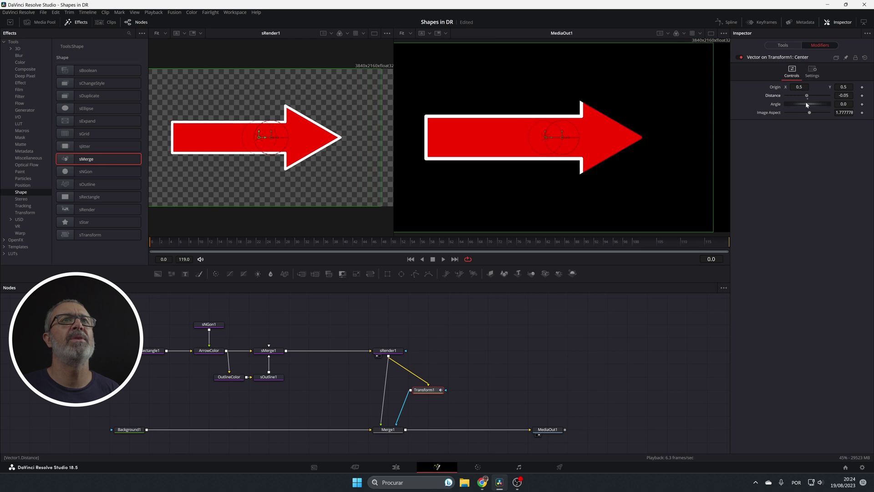
Step: Drive the Vector Distance with an Anim Curves modifier set to a Custom curve
right_click(773, 97)
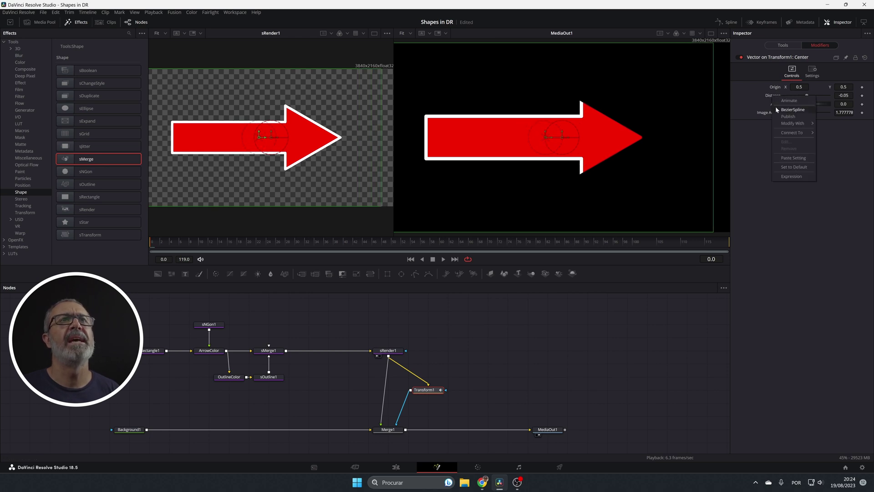
mouse_move(792, 124)
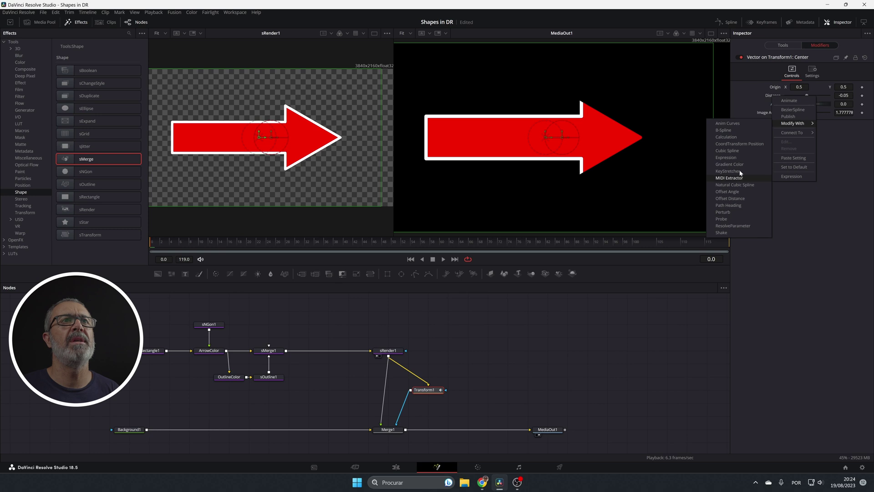
left_click(739, 124)
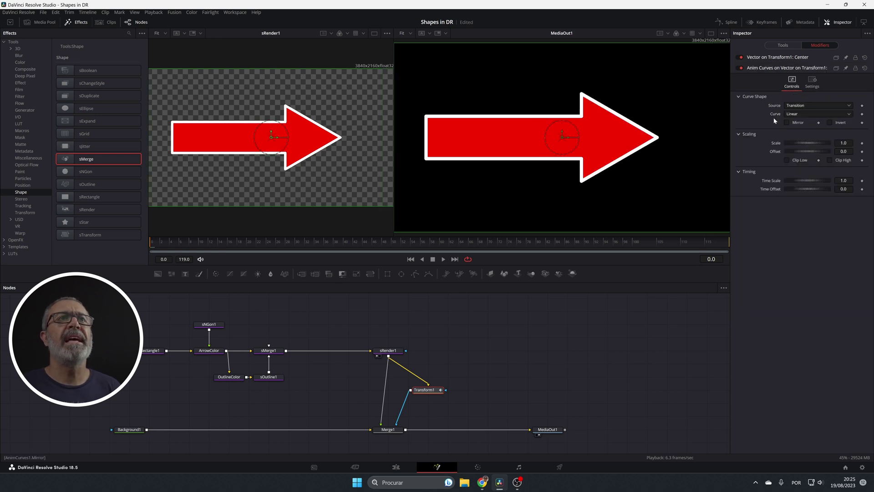
left_click(809, 114)
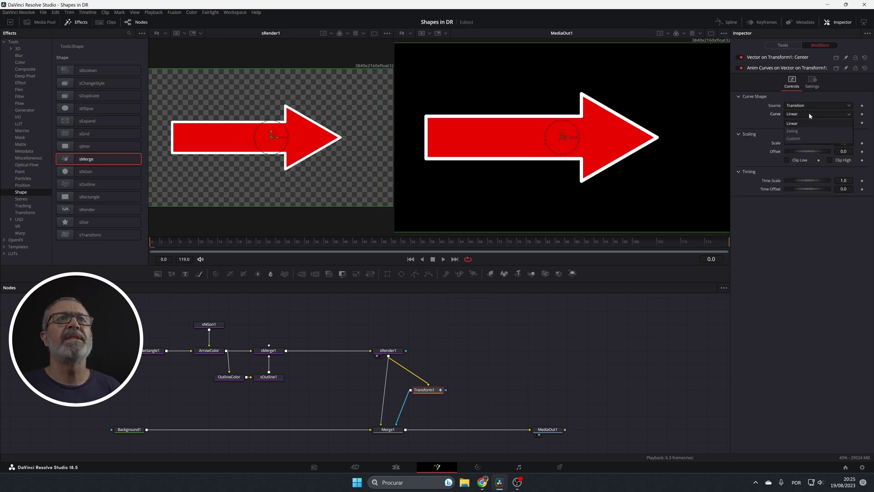
left_click(803, 138)
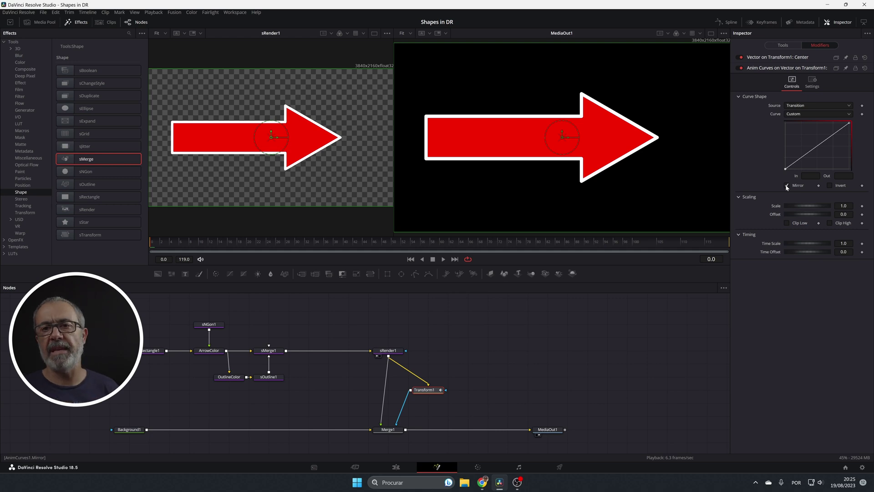
Step: Edit the custom curve's points: In/Out 0, end point Out 0.5, start point In 0.02
left_click(818, 146)
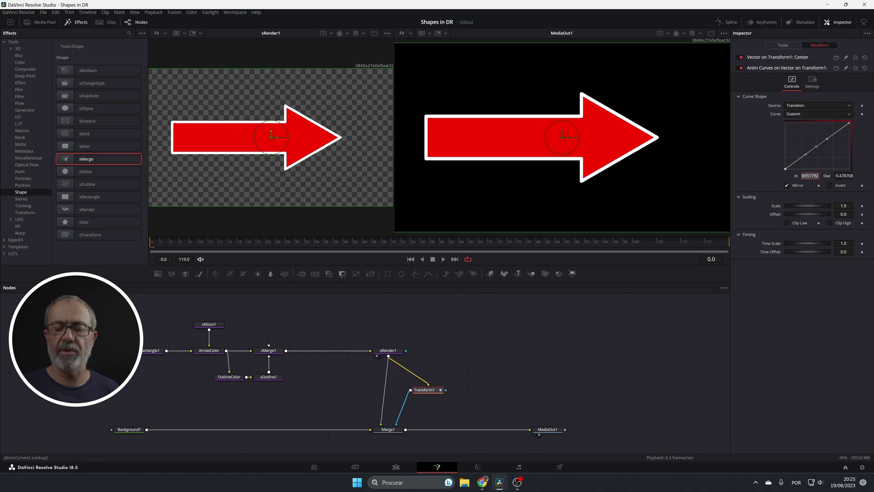
type("0")
key("Tab")
type("0")
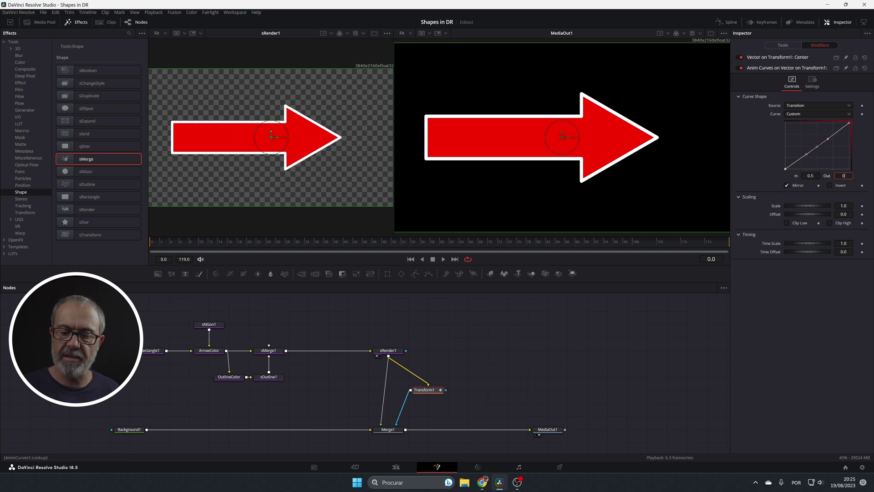
key("Tab")
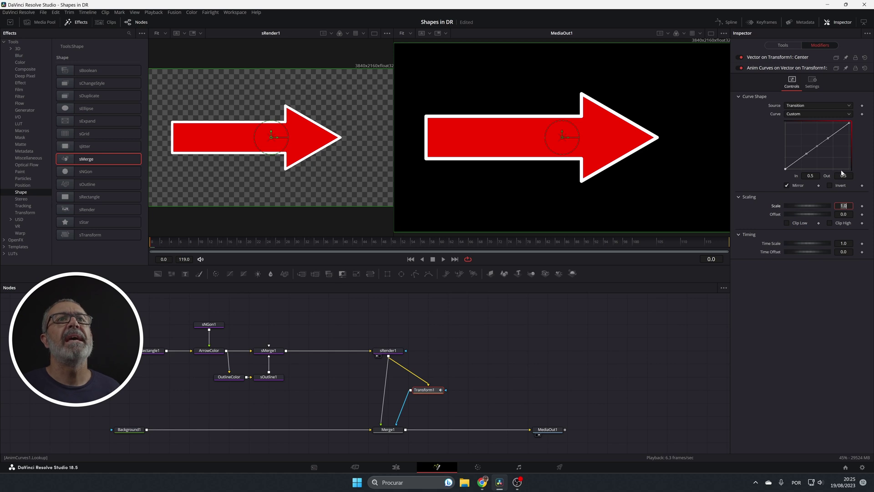
left_click(849, 123)
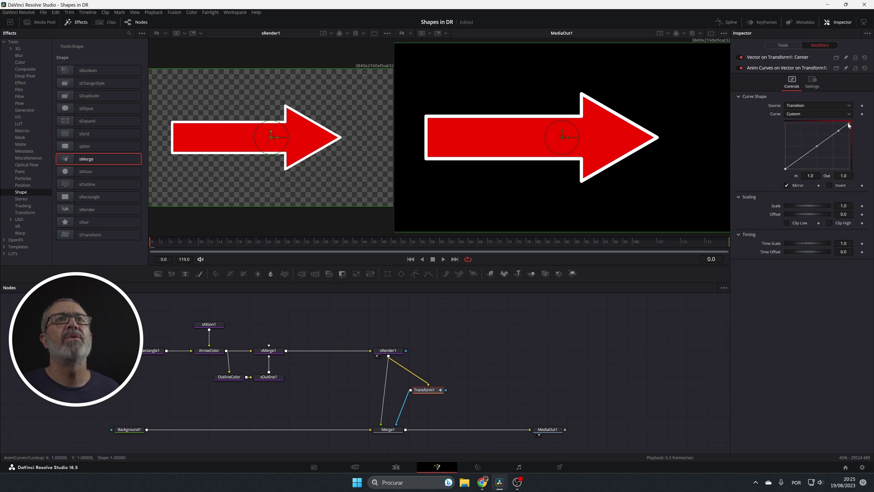
left_click(844, 175)
type("0.5")
key("Tab")
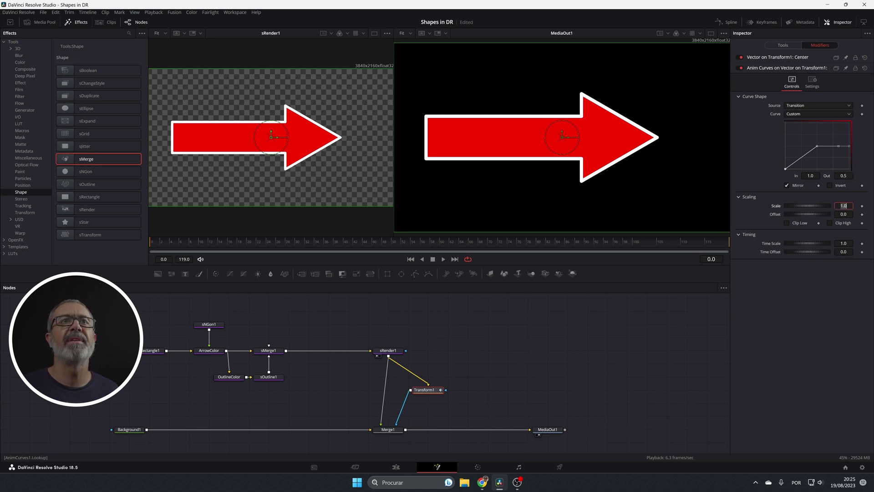
left_click(786, 169)
left_click(811, 176)
type("2")
key("Tab")
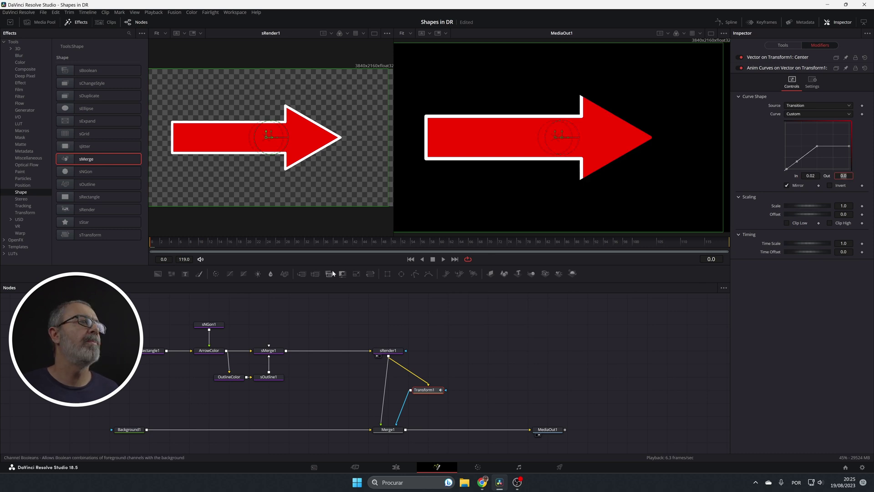
Step: Preview the motion and set the curve's Offset to -1.0
left_click_drag(152, 242, 131, 251)
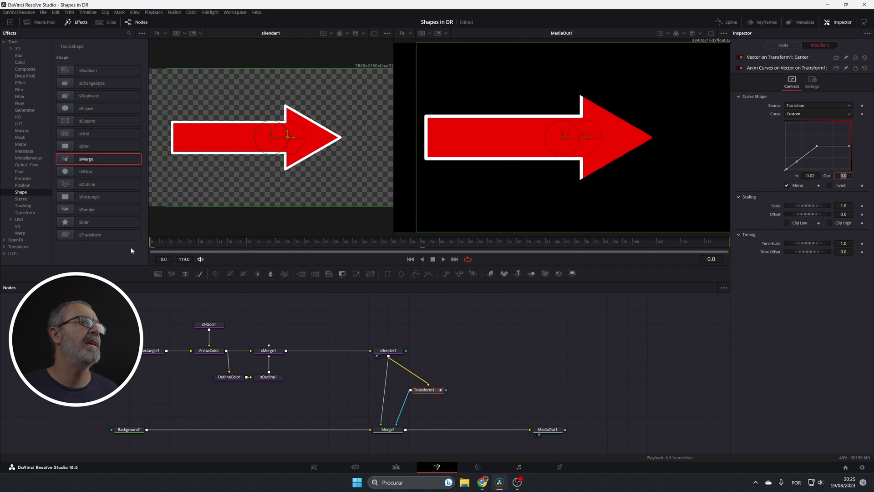
left_click(844, 214)
key("ctrl+a")
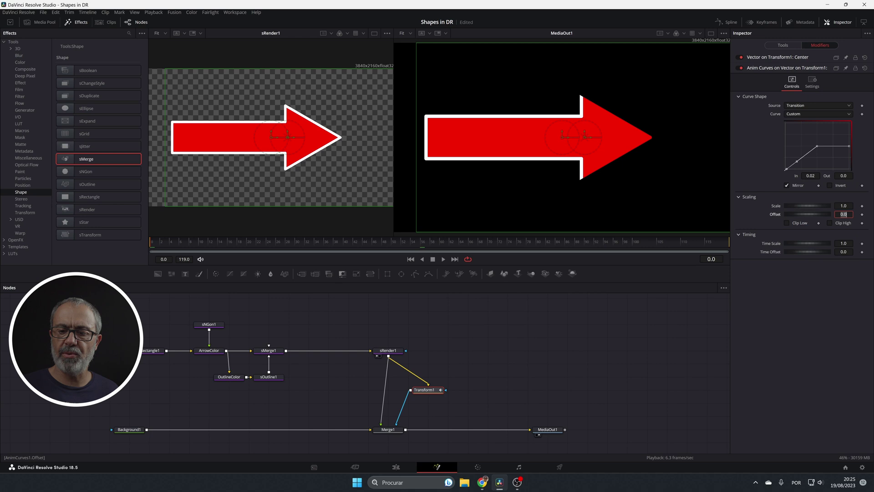
key("BackSpace")
type("-0.")
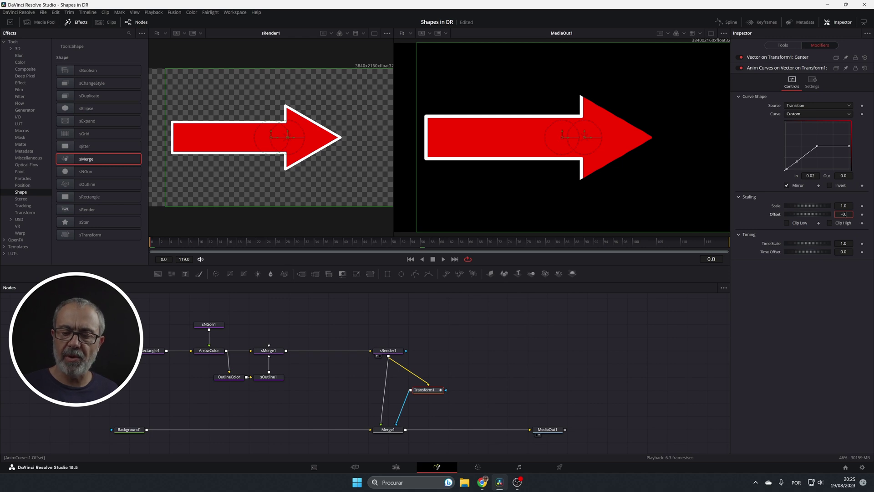
type("5")
key("Tab")
key("shift+Tab")
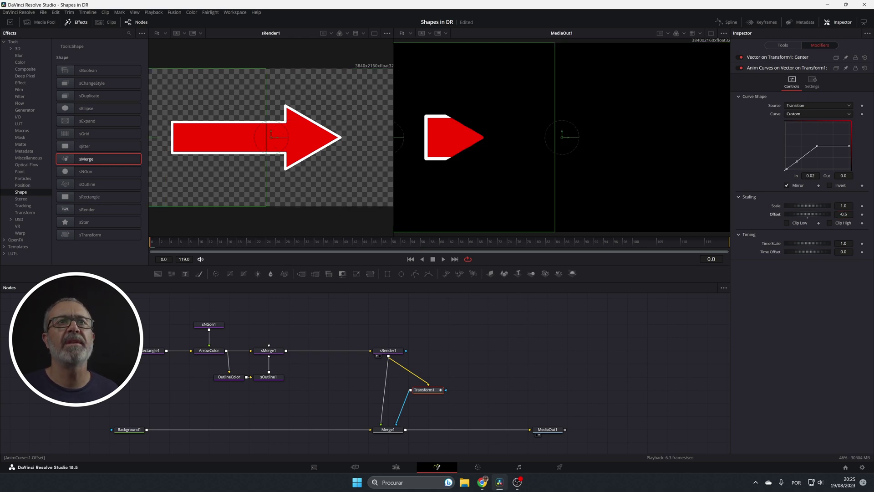
key("BackSpace")
type("-1")
key("Tab")
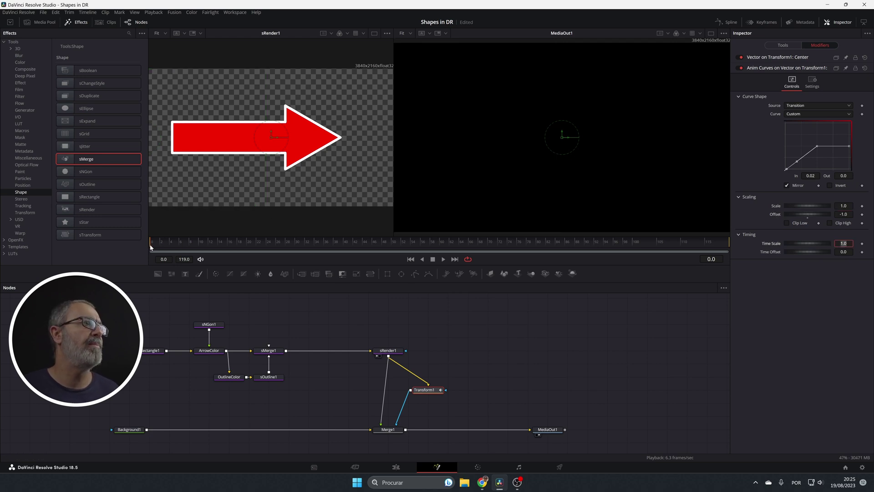
Step: Scrub to check the arrow sliding into frame and set the curve's Scale to 2.0
left_click_drag(151, 247, 325, 246)
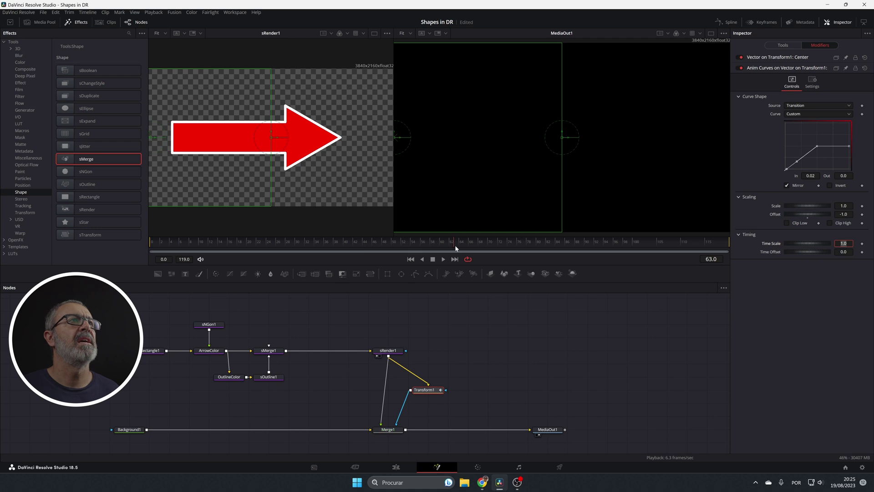
left_click_drag(455, 248, 523, 241)
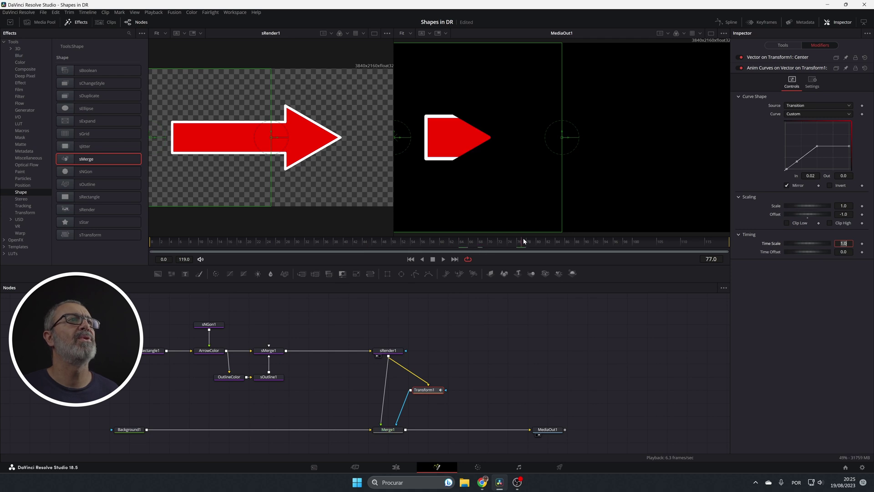
left_click(843, 205)
type("2")
key("Tab")
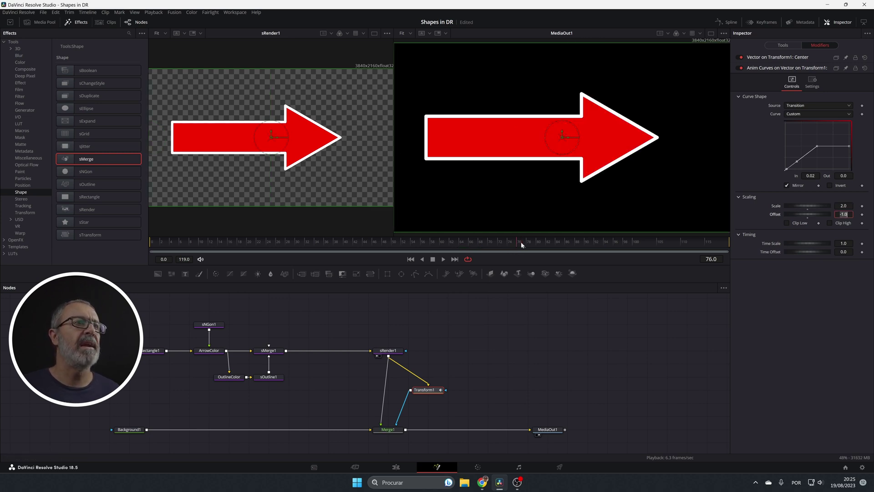
Step: Play the arrow animation in the Fusion viewer, then stop playback
left_click(442, 259)
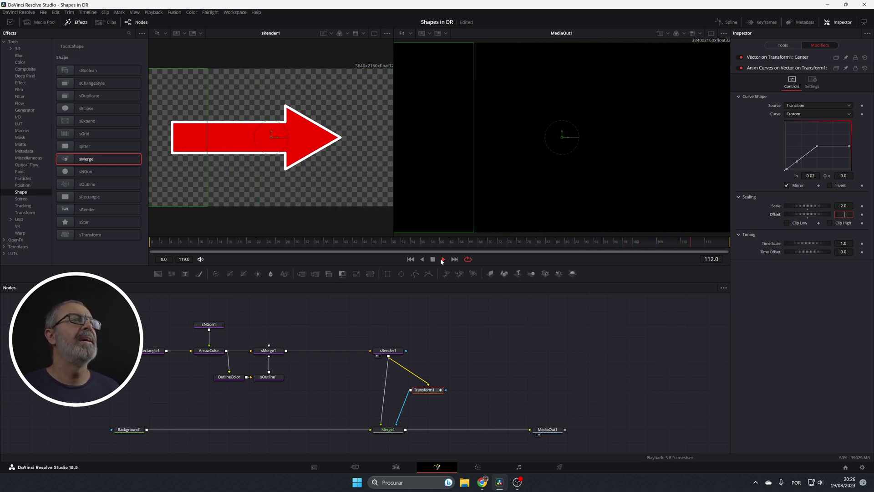
left_click(431, 259)
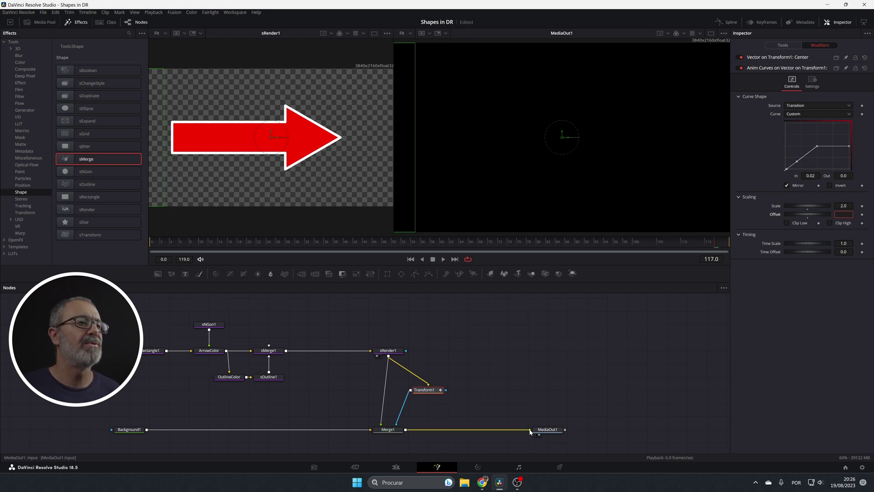
Step: Shift the arrow nodes right and add a Shadow1 node between Merge1 and MediaOut1
left_click_drag(129, 320, 341, 379)
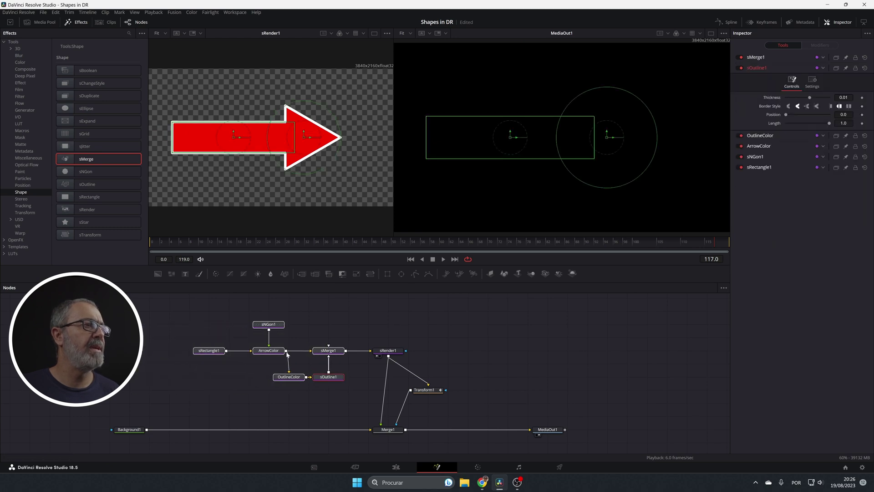
left_click_drag(199, 313, 370, 438)
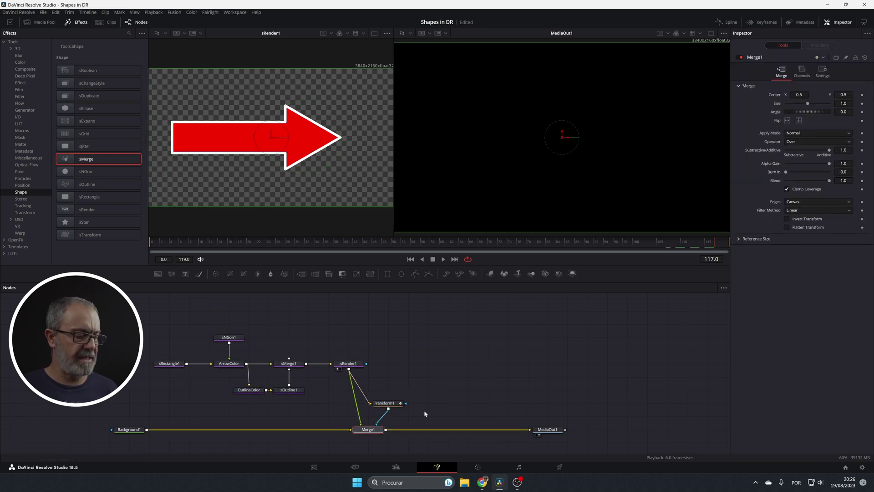
key("shift+space")
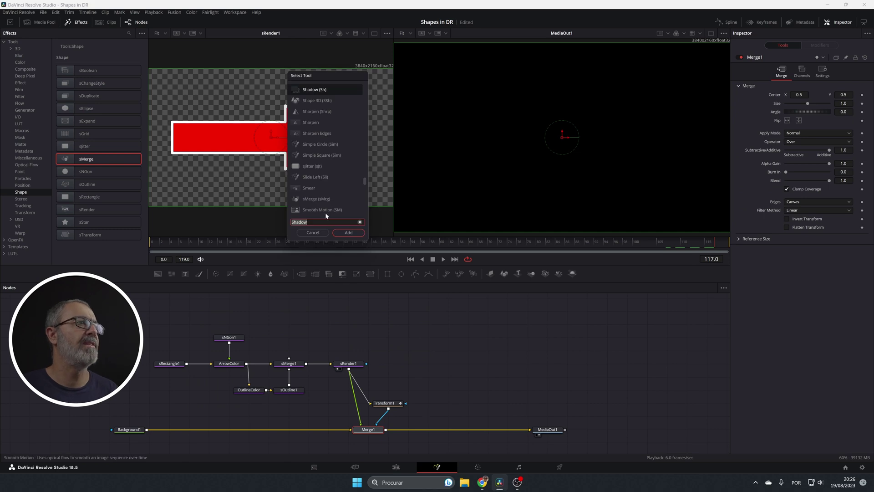
type("sh")
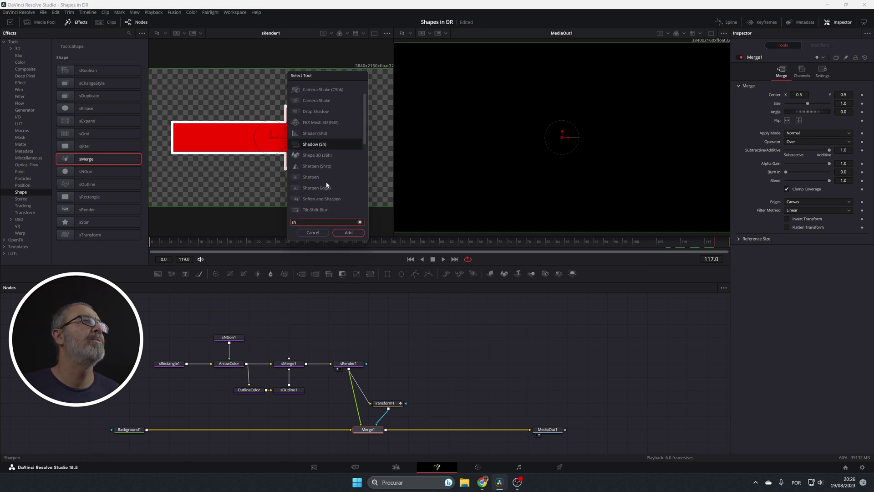
left_click(318, 144)
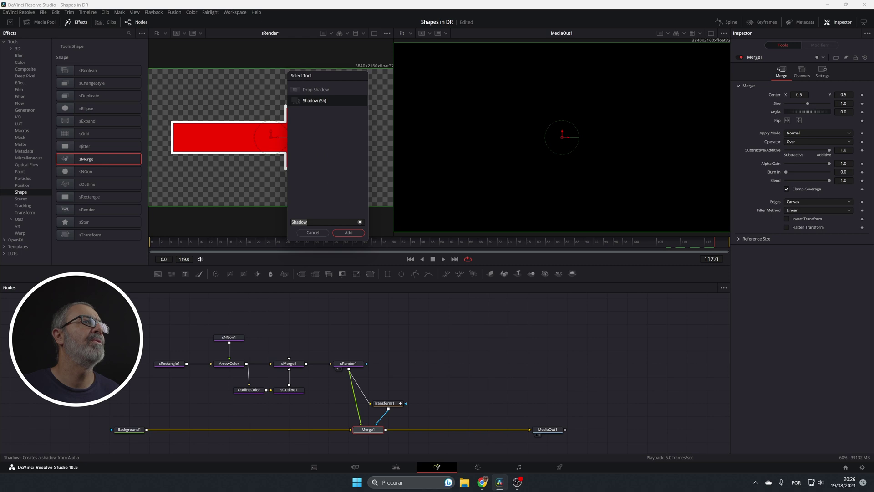
left_click(348, 233)
left_click_drag(399, 428, 419, 428)
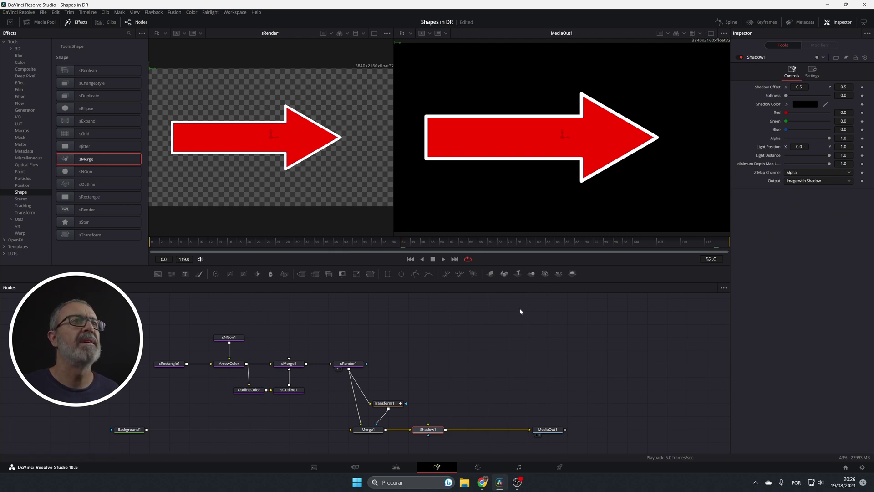
Step: Set Background1's Alpha to 0 for a transparent background, then save the project
left_click(130, 431)
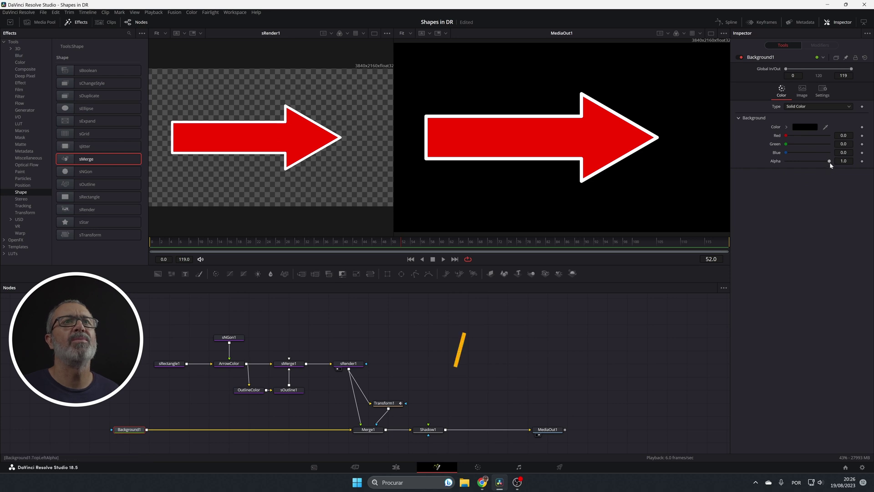
left_click_drag(829, 161, 753, 163)
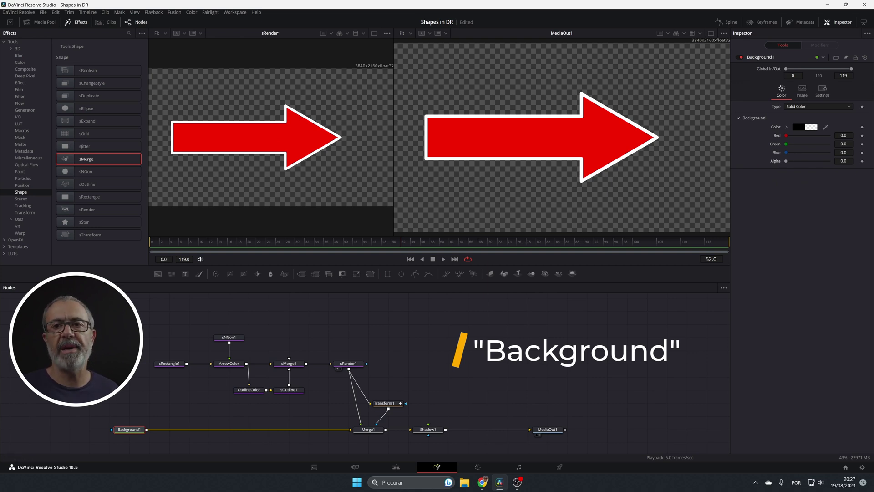
key("ctrl+s")
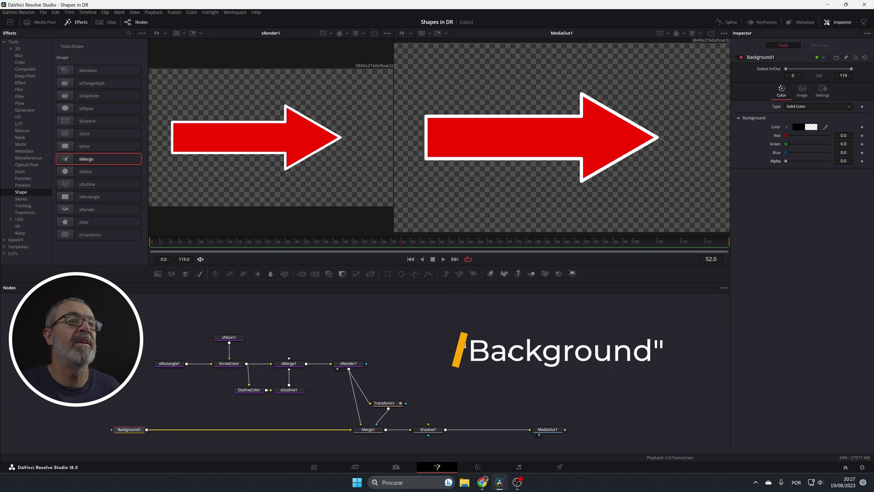
Step: Offset Shadow1 slightly down and right and soften its edges
left_click(430, 430)
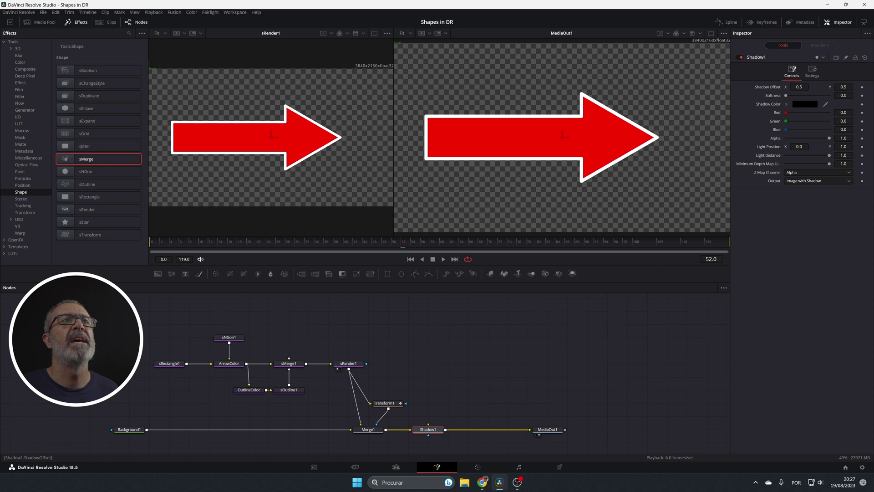
left_click_drag(801, 90, 839, 88)
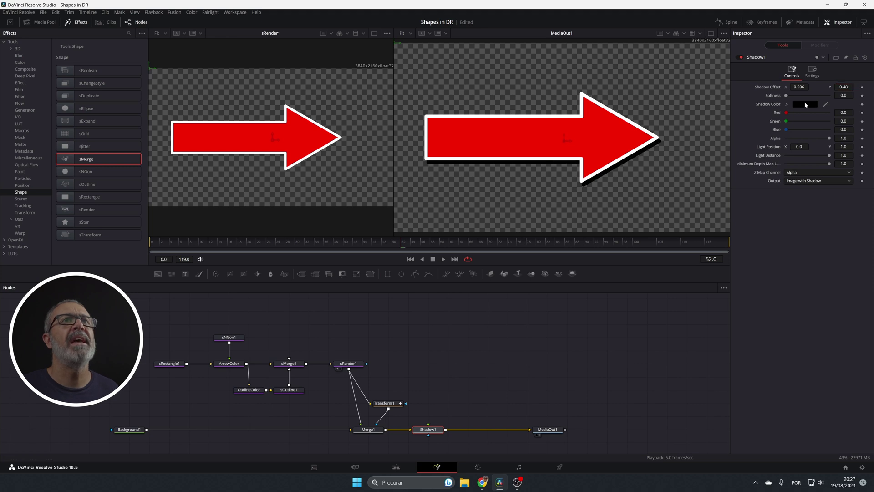
left_click_drag(787, 95, 803, 96)
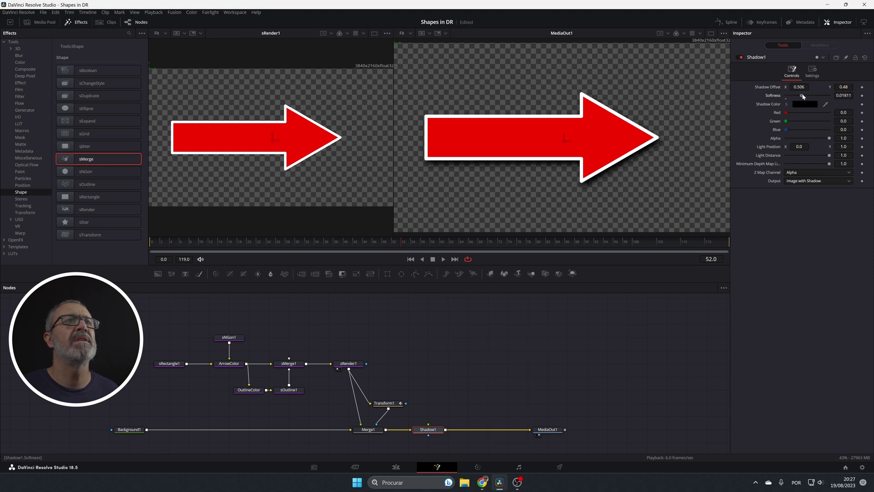
Step: Keep the shadow colour black after trying other hues, and move the Background node right
left_click(805, 104)
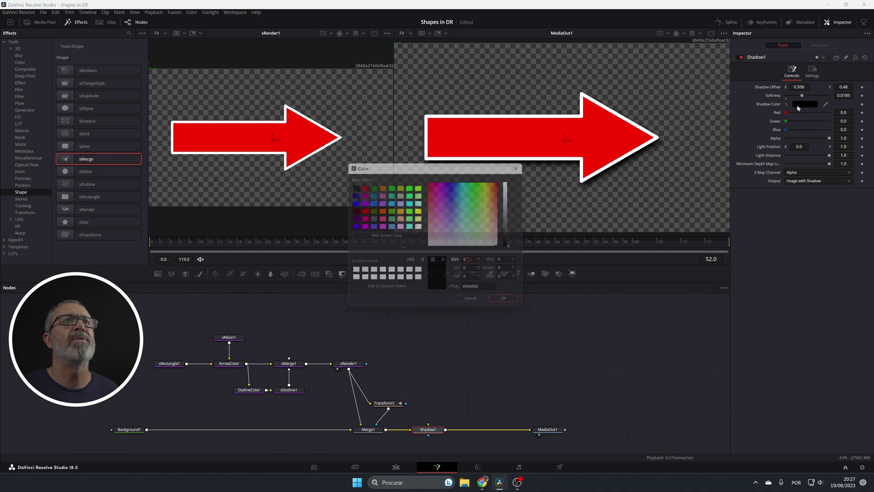
left_click_drag(475, 189, 515, 248)
left_click(516, 185)
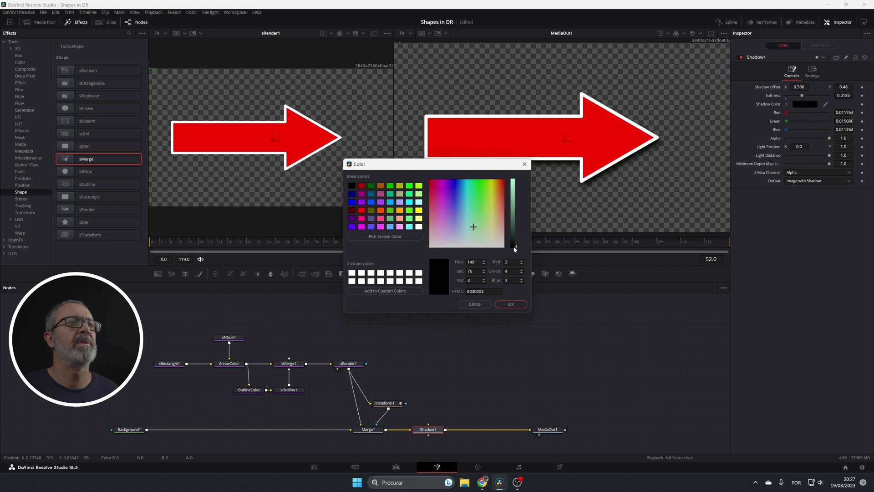
left_click(511, 304)
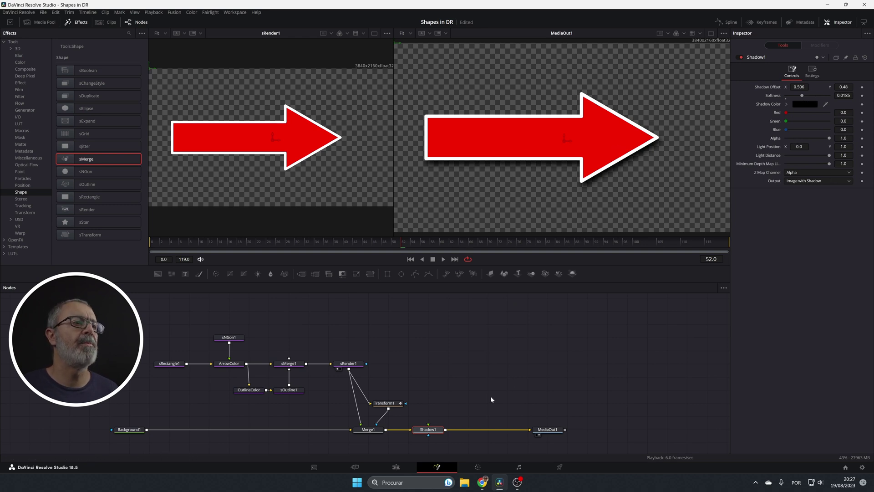
left_click_drag(129, 429, 169, 429)
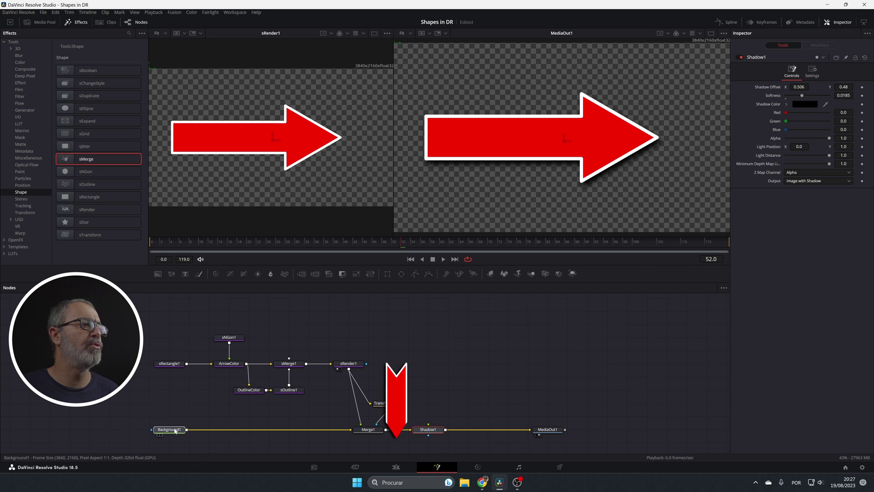
Step: On the Edit page, replace the Shape 1 clip on Video 2 with the Arrow composition
left_click(396, 467)
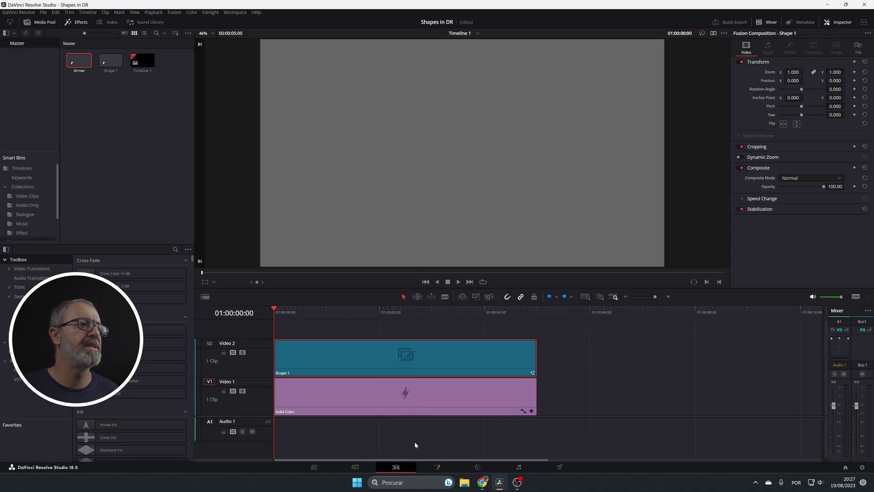
key("Delete")
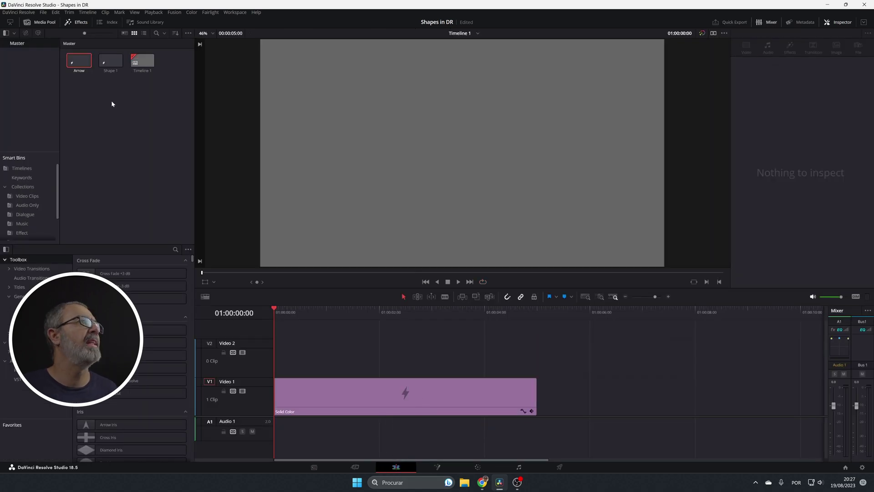
left_click_drag(81, 61, 270, 362)
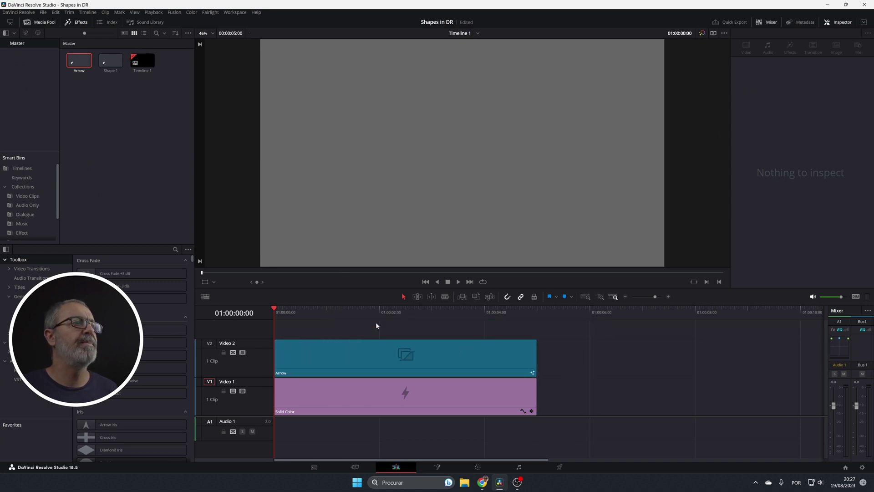
Step: Check the Arrow clip's render cache options, then play the timeline to preview the arrow
right_click(381, 357)
mouse_move(457, 470)
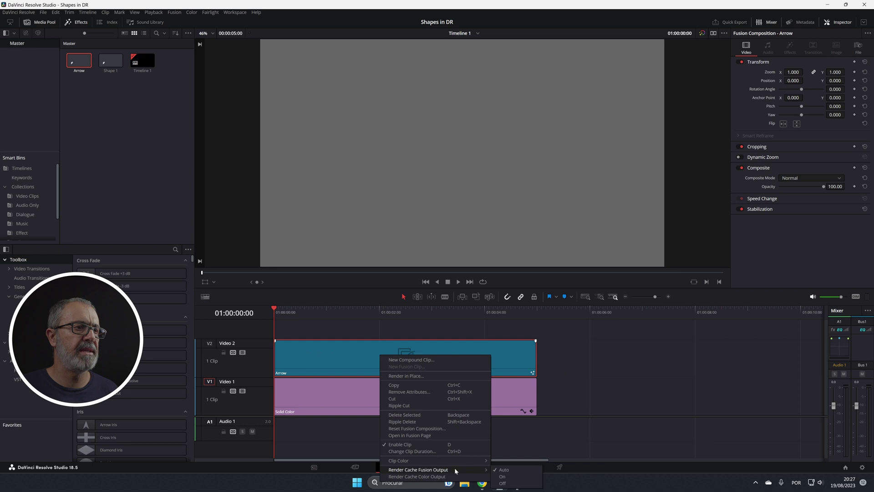
left_click(472, 430)
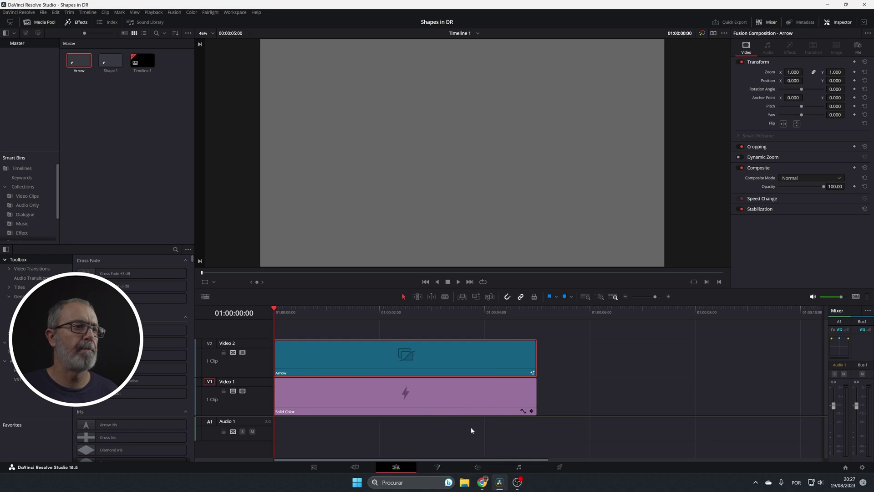
right_click(411, 351)
key("Escape")
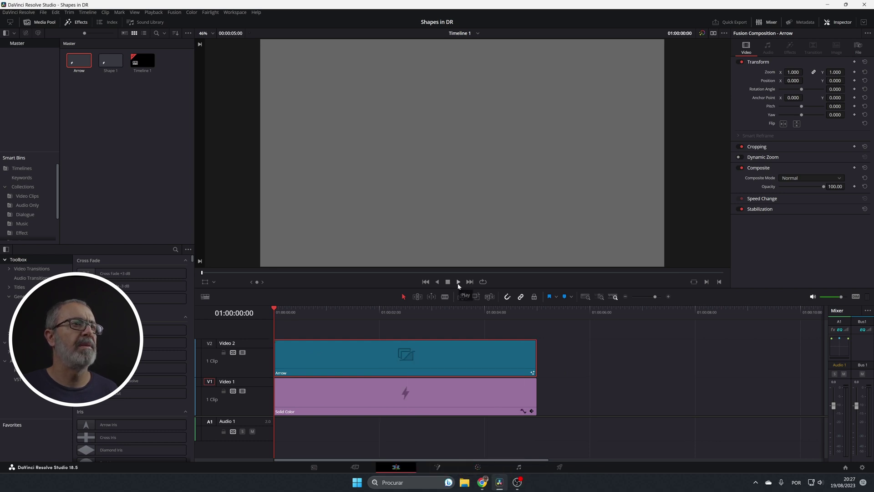
left_click(459, 283)
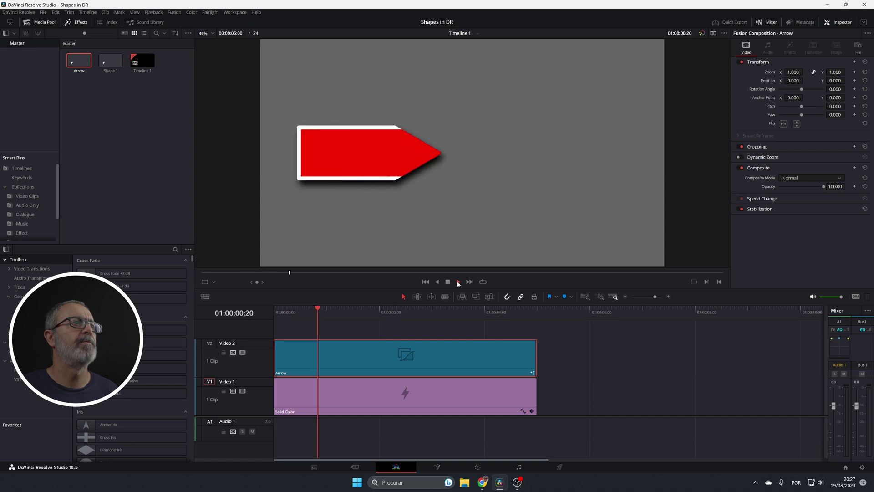